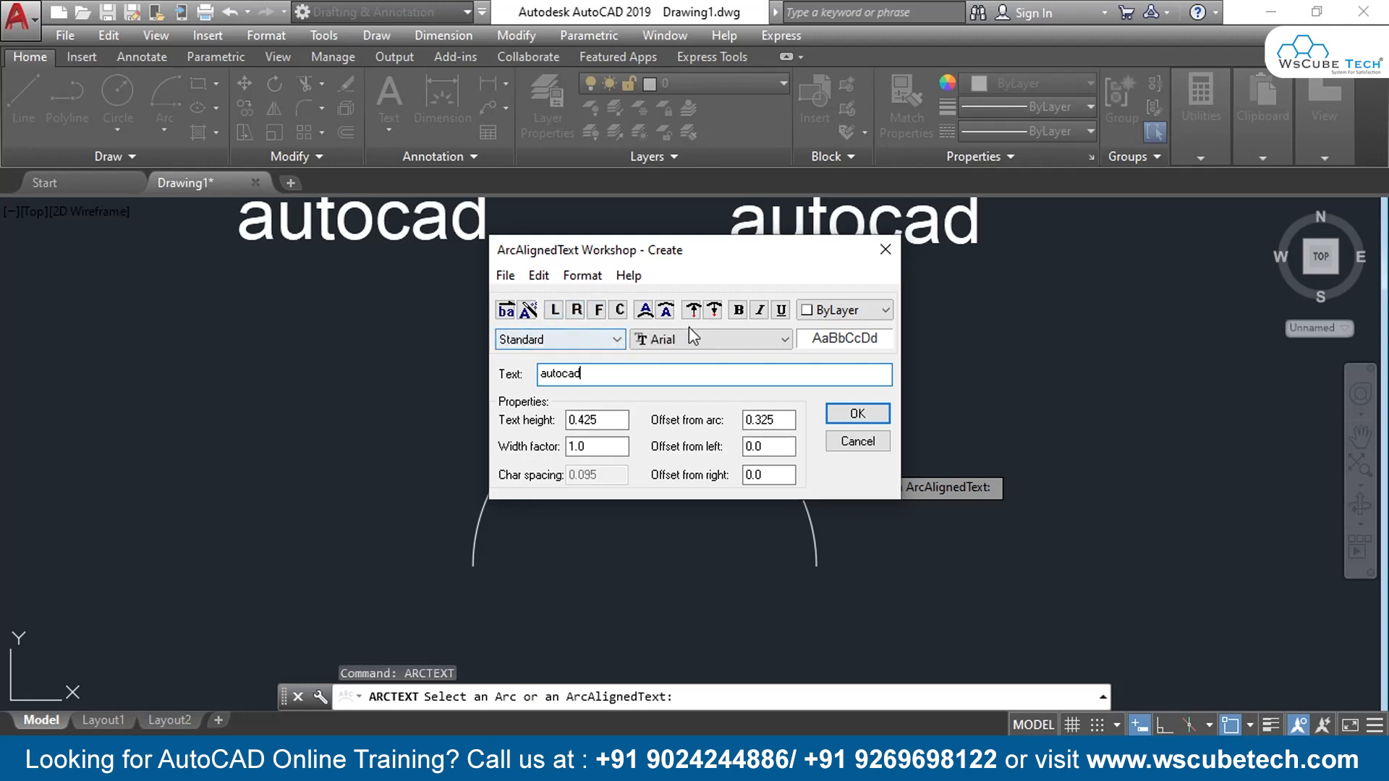
# Try the Times New Roman font for the arc-aligned text and reapply the Standard text style
pyautogui.click(785, 339)
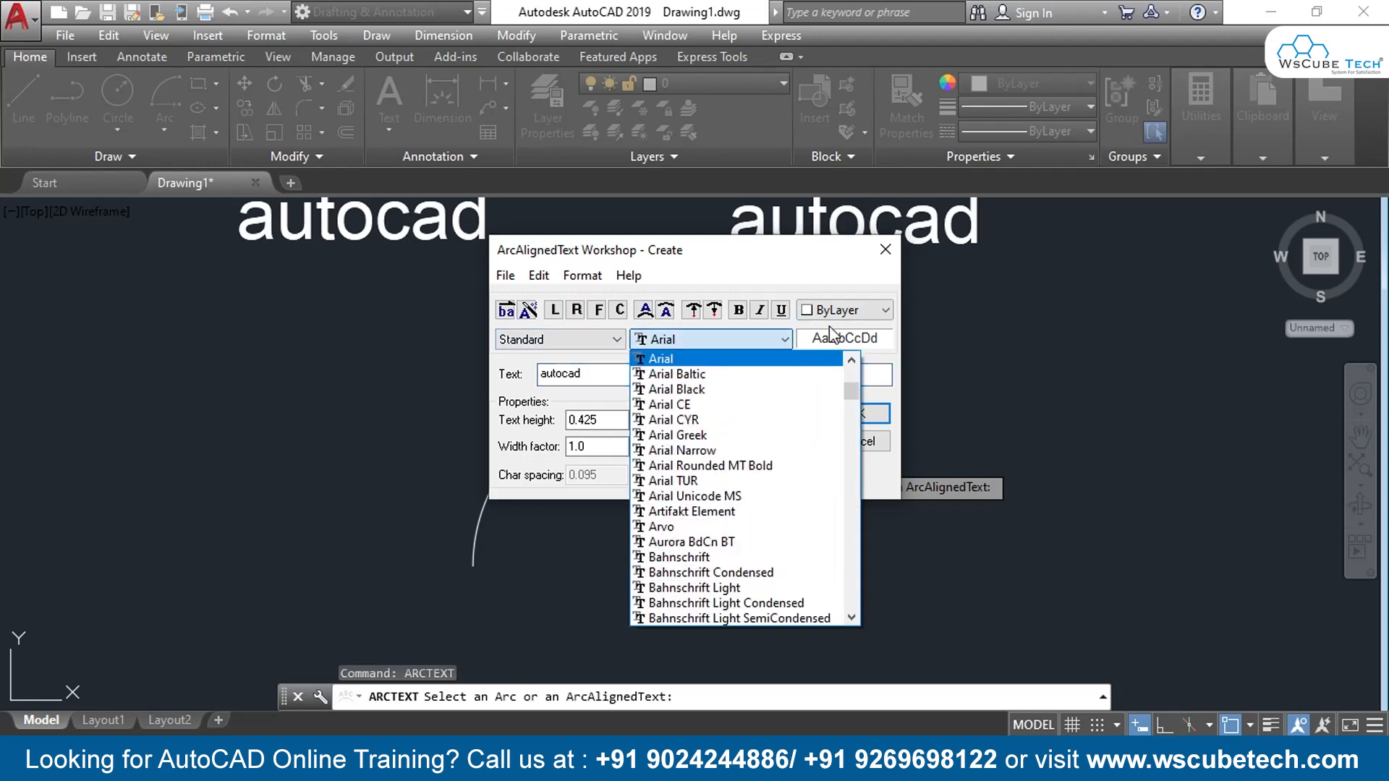
pyautogui.write('ti')
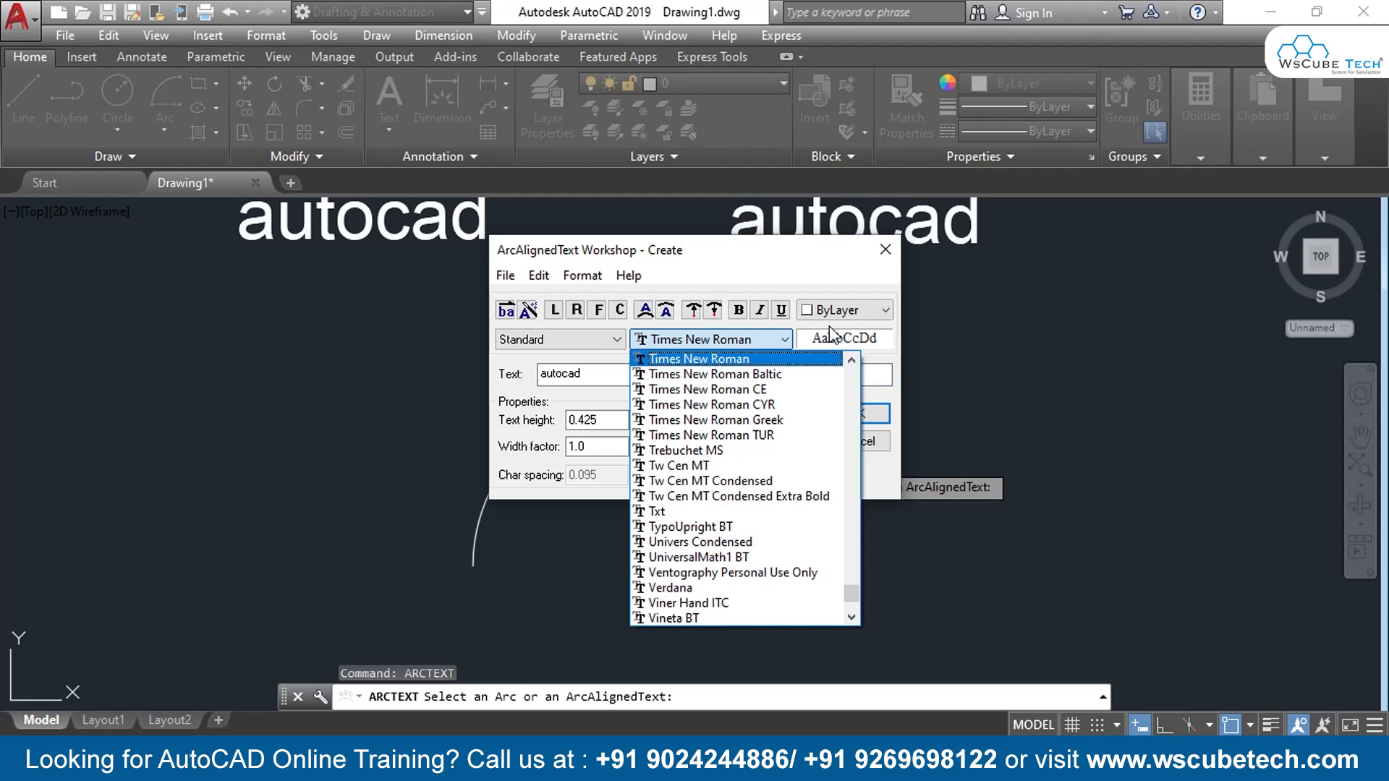
pyautogui.press('Return')
pyautogui.click(615, 339)
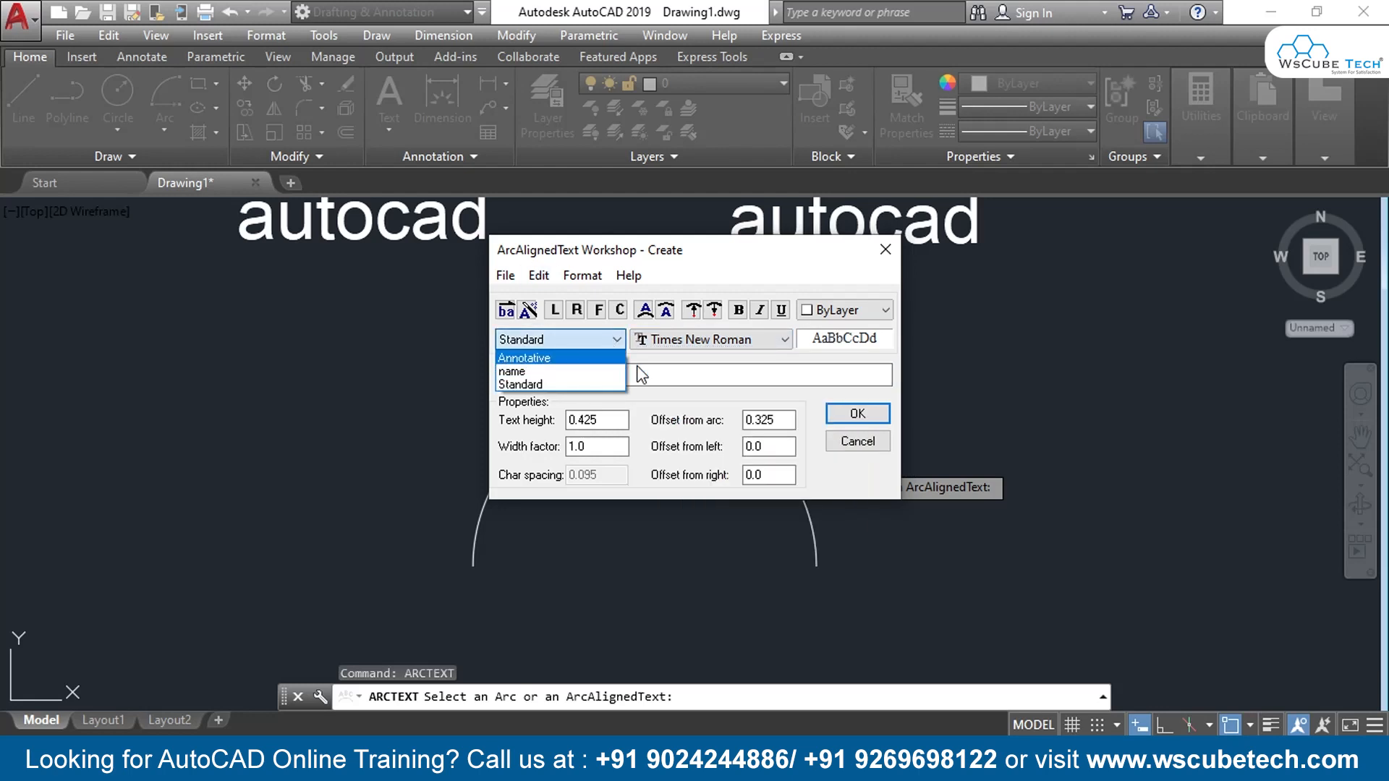
pyautogui.click(609, 386)
# Set the arc-aligned text's height to 0.5
pyautogui.click(616, 421)
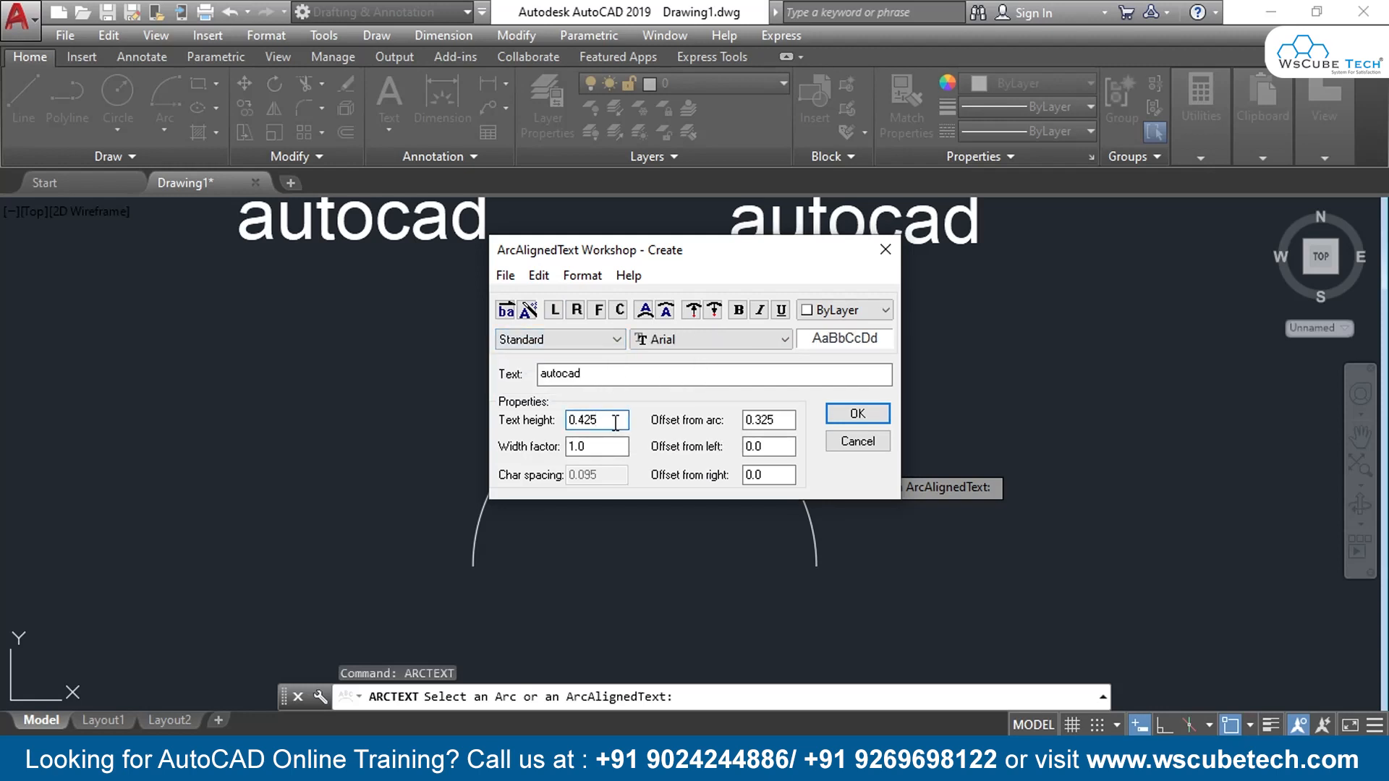
pyautogui.press('BackSpace')
pyautogui.press('BackSpace')
pyautogui.press('BackSpace')
pyautogui.write('5')
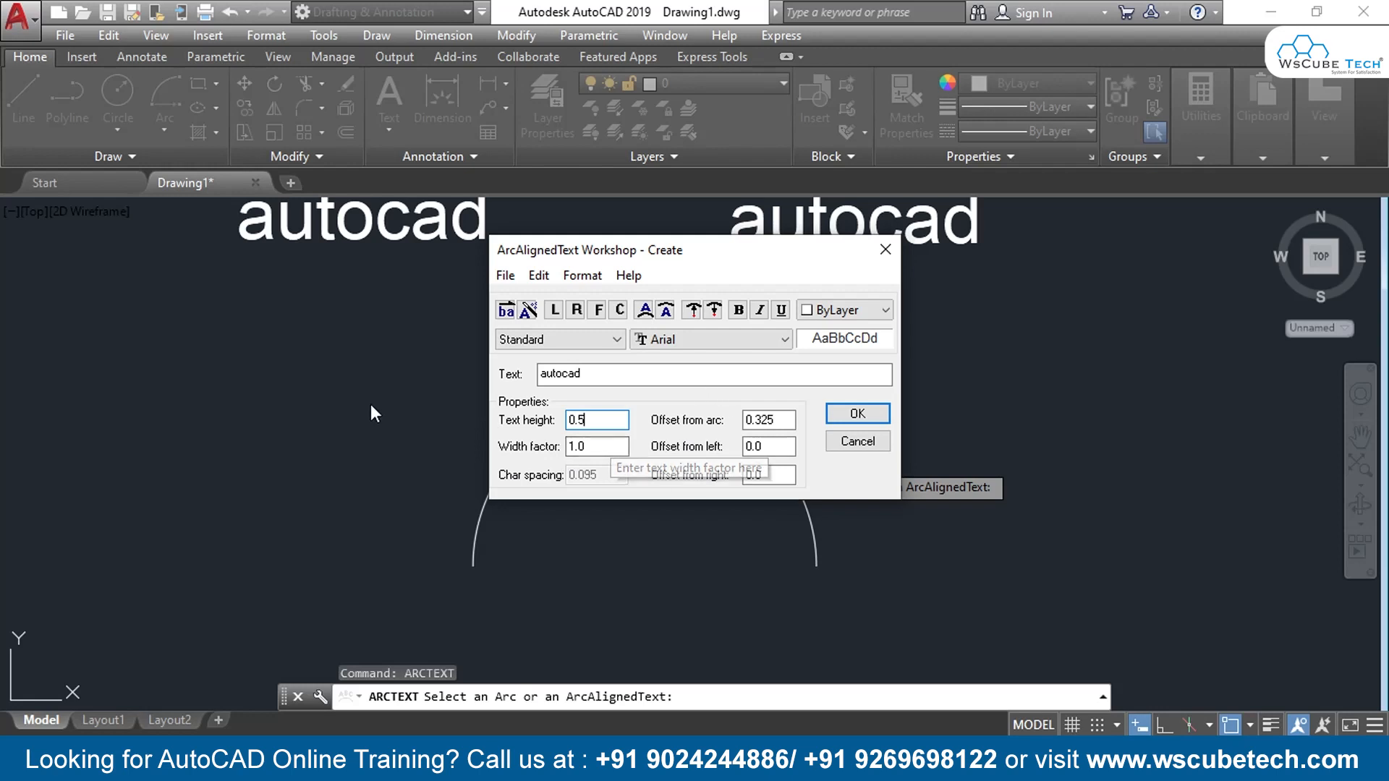
# Set the arc-aligned text's color to Yellow and create the text along the arc
pyautogui.click(874, 313)
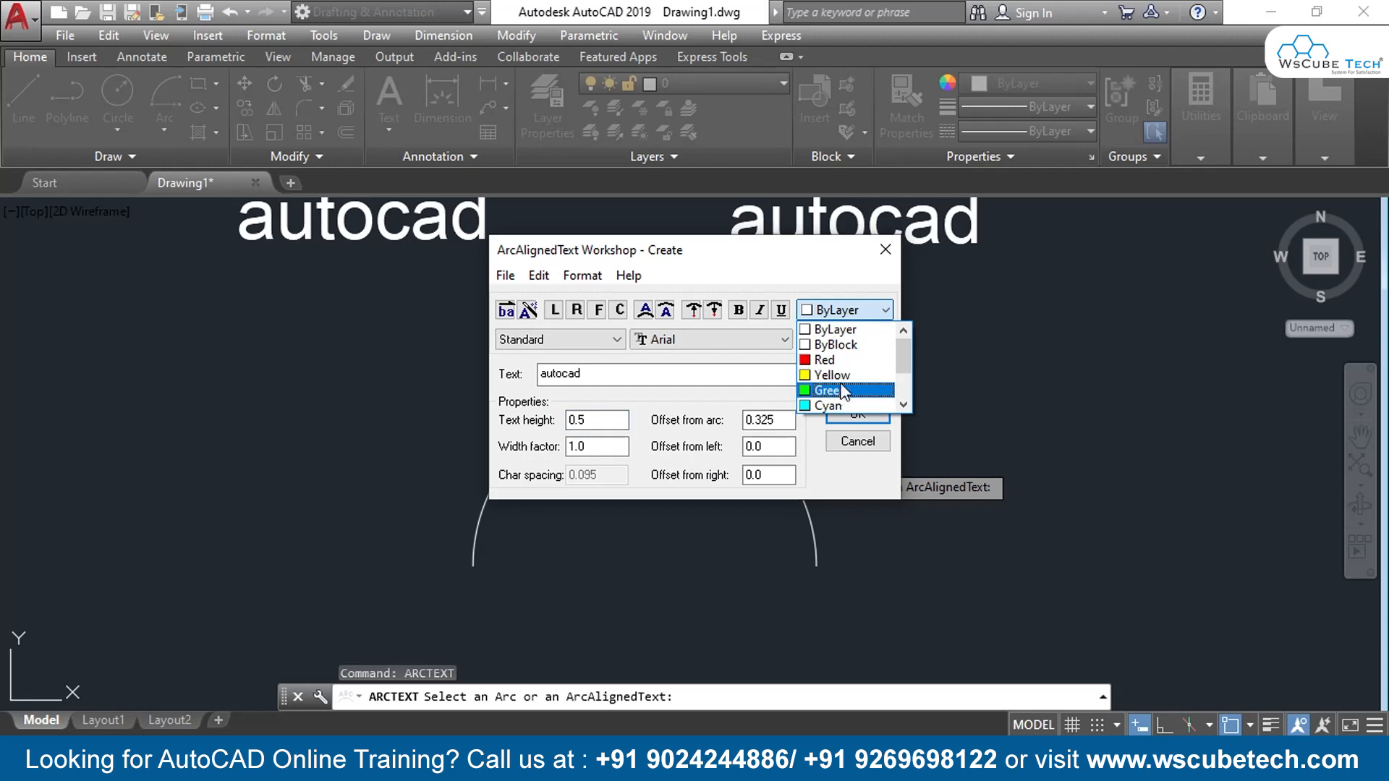
pyautogui.click(832, 374)
pyautogui.click(861, 315)
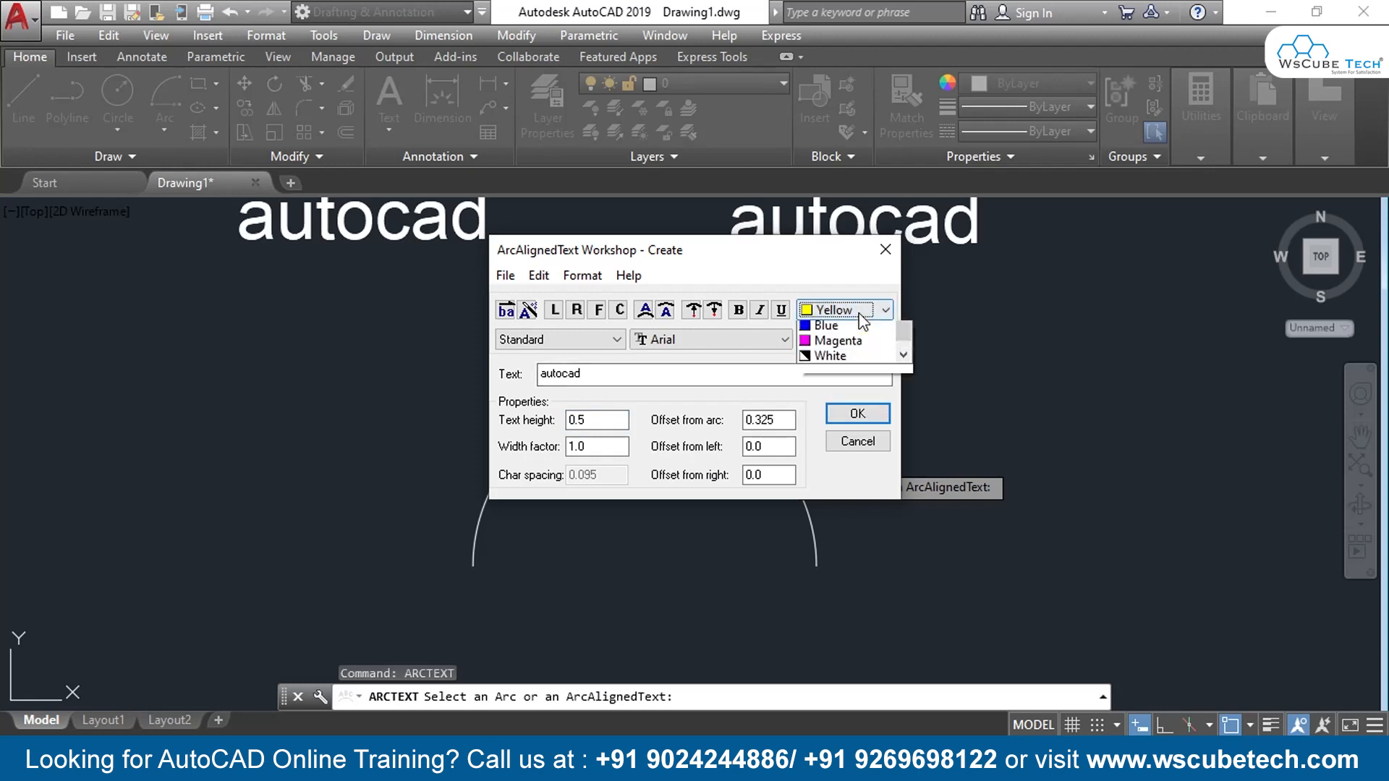
pyautogui.click(821, 471)
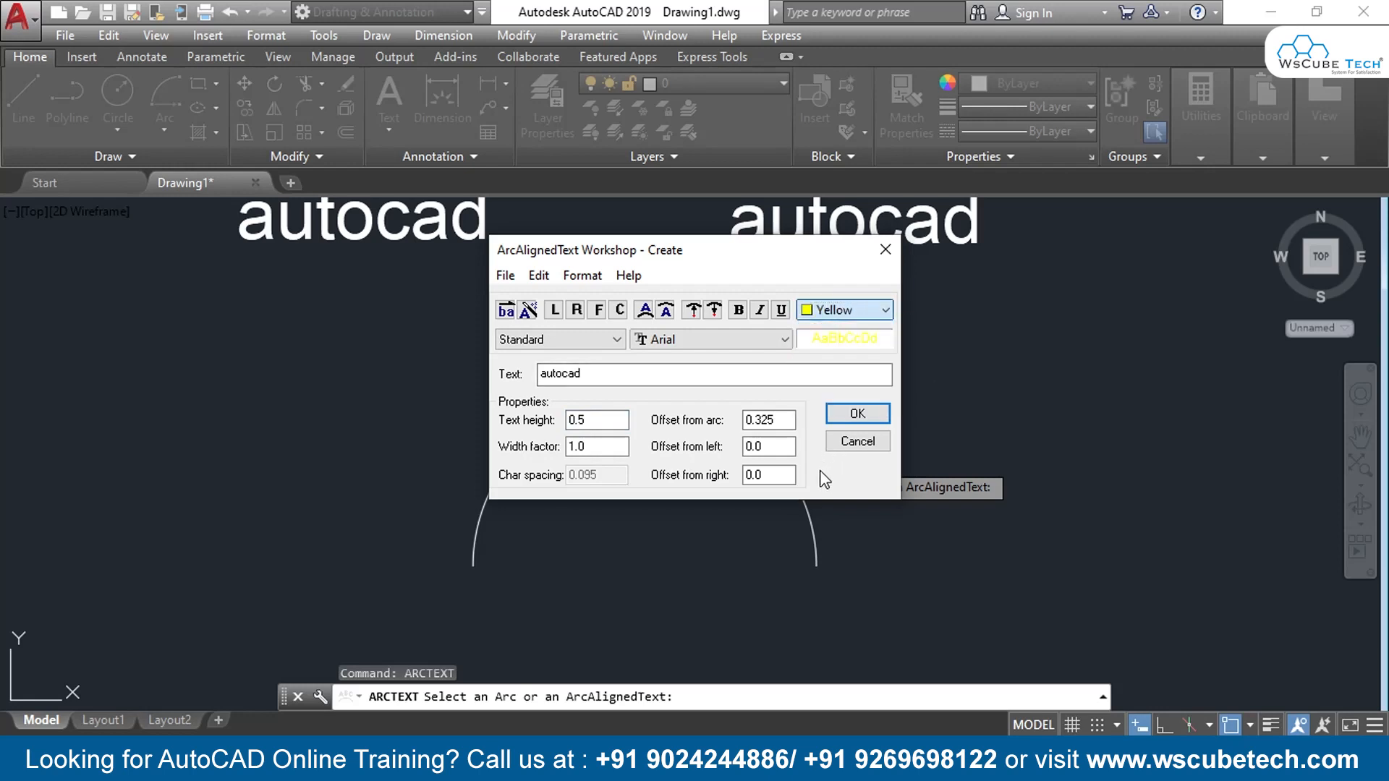
pyautogui.click(856, 416)
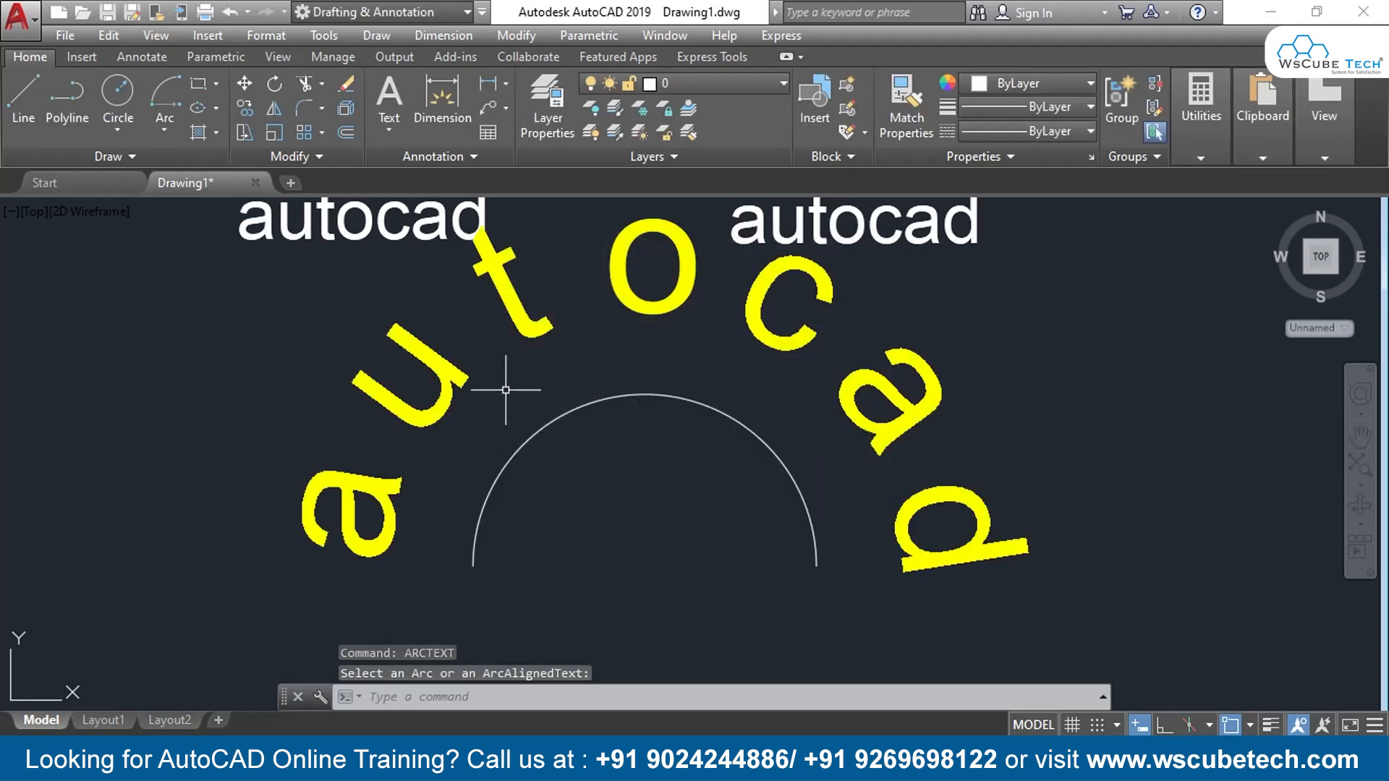
# Delete the yellow arc-aligned text, leaving the arc in place
pyautogui.scroll(-2, 828, 388)
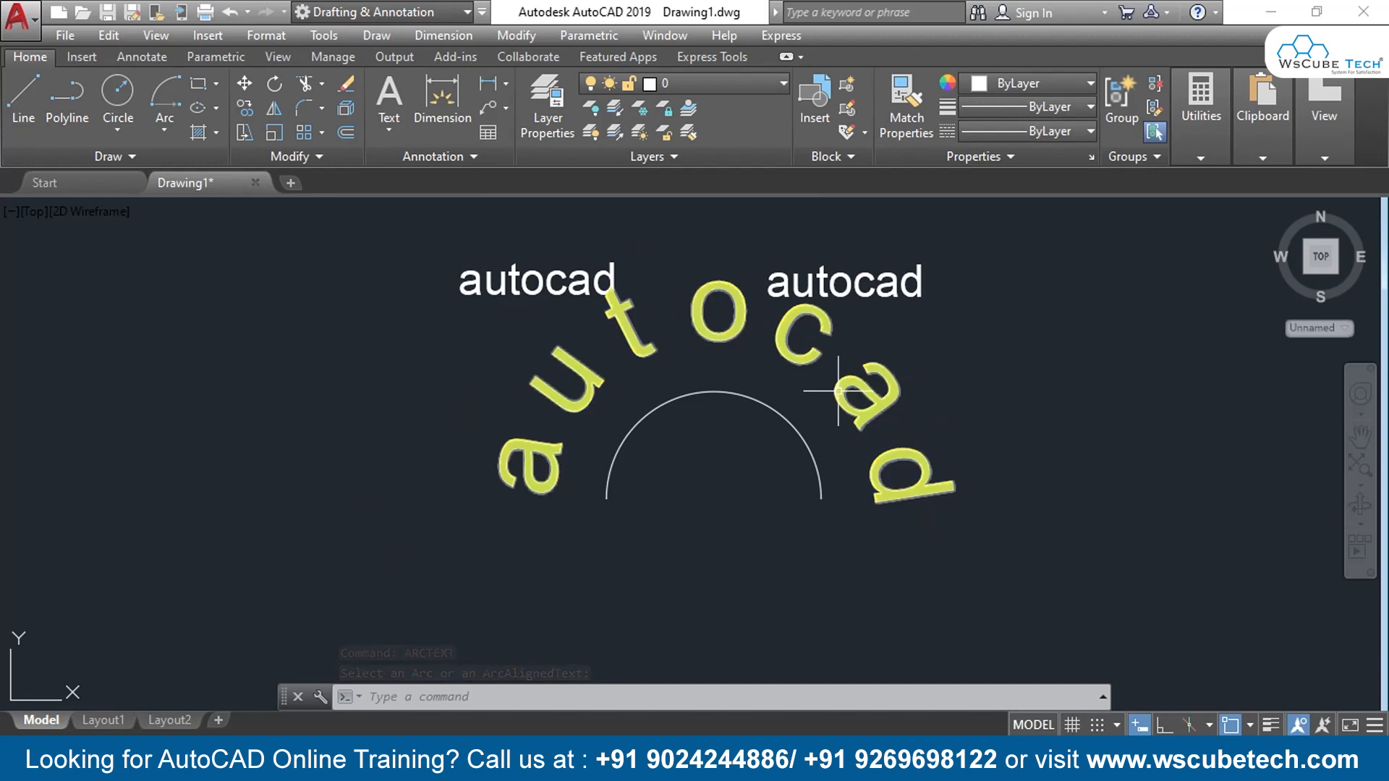
pyautogui.moveTo(837, 391)
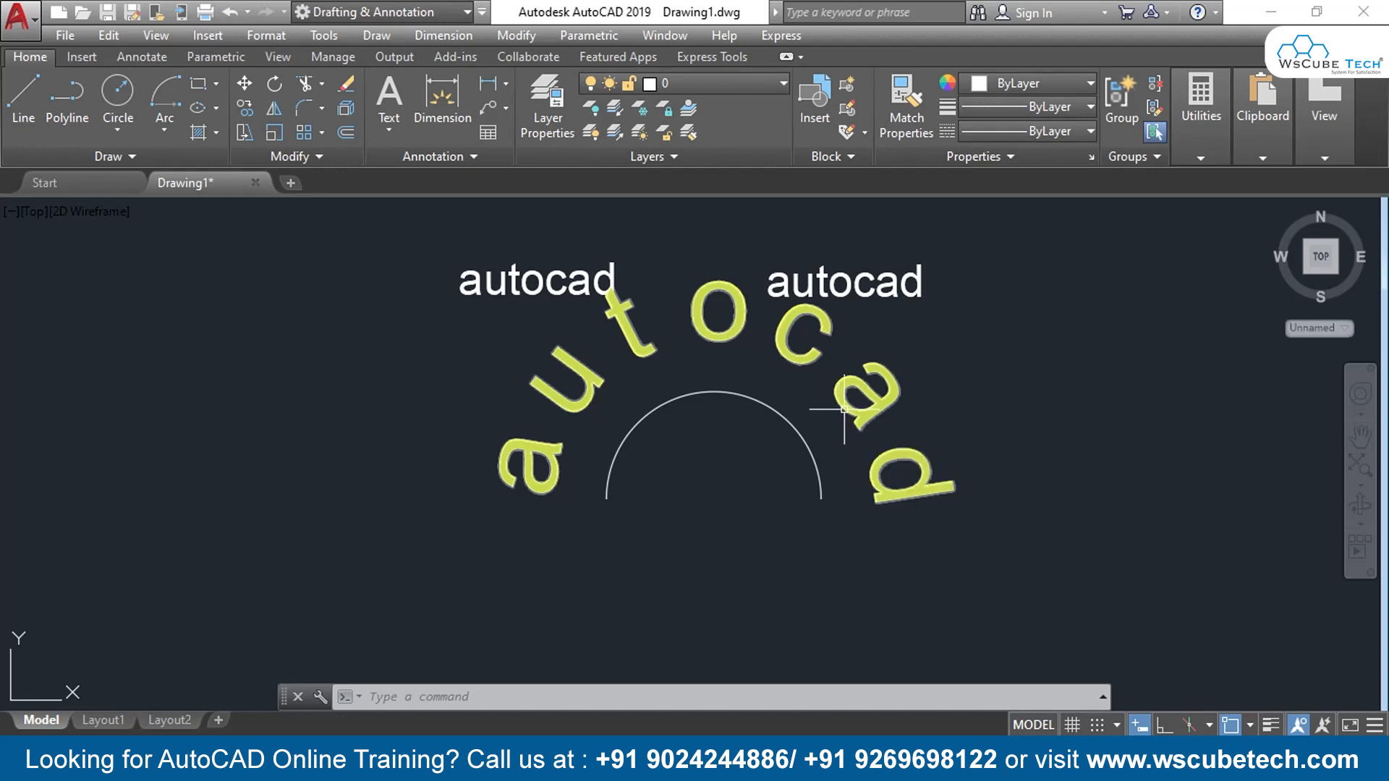
pyautogui.doubleClick(840, 406)
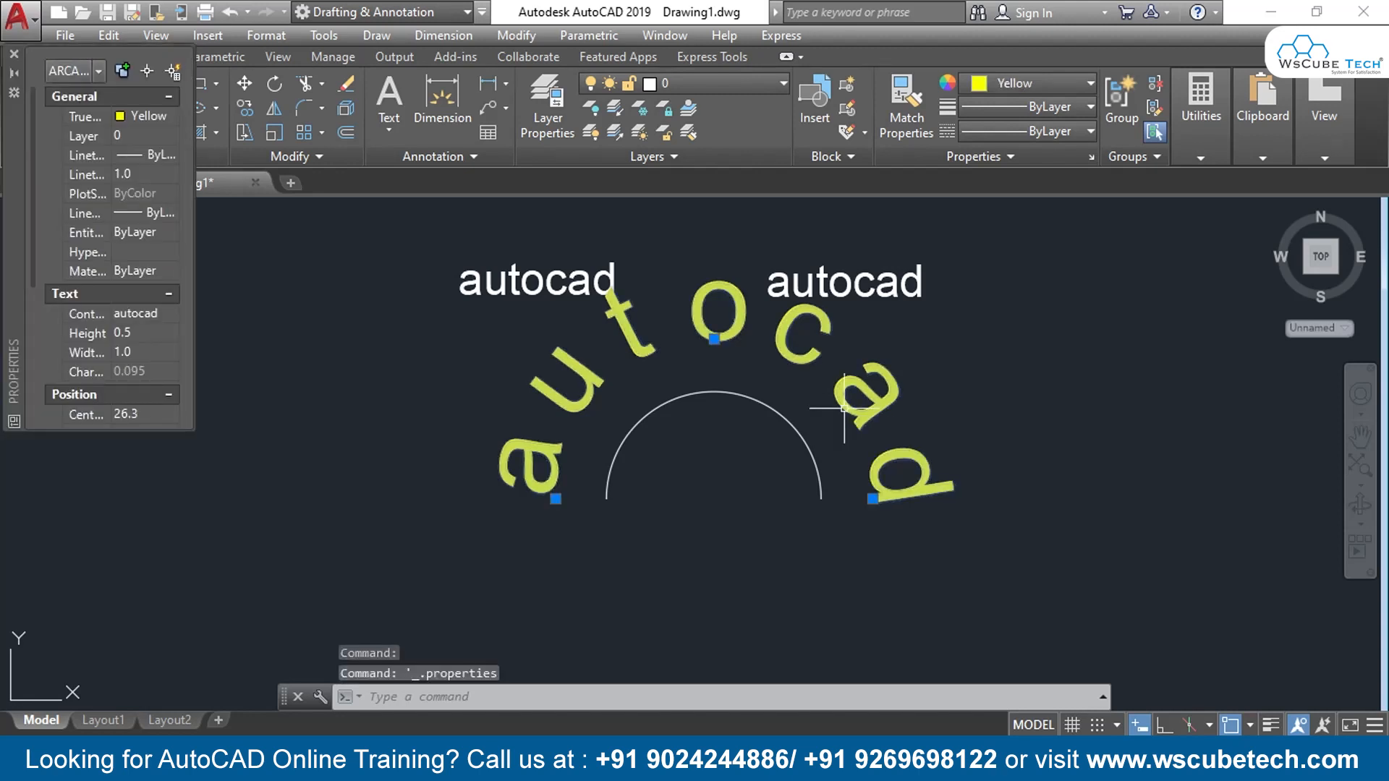
pyautogui.click(14, 54)
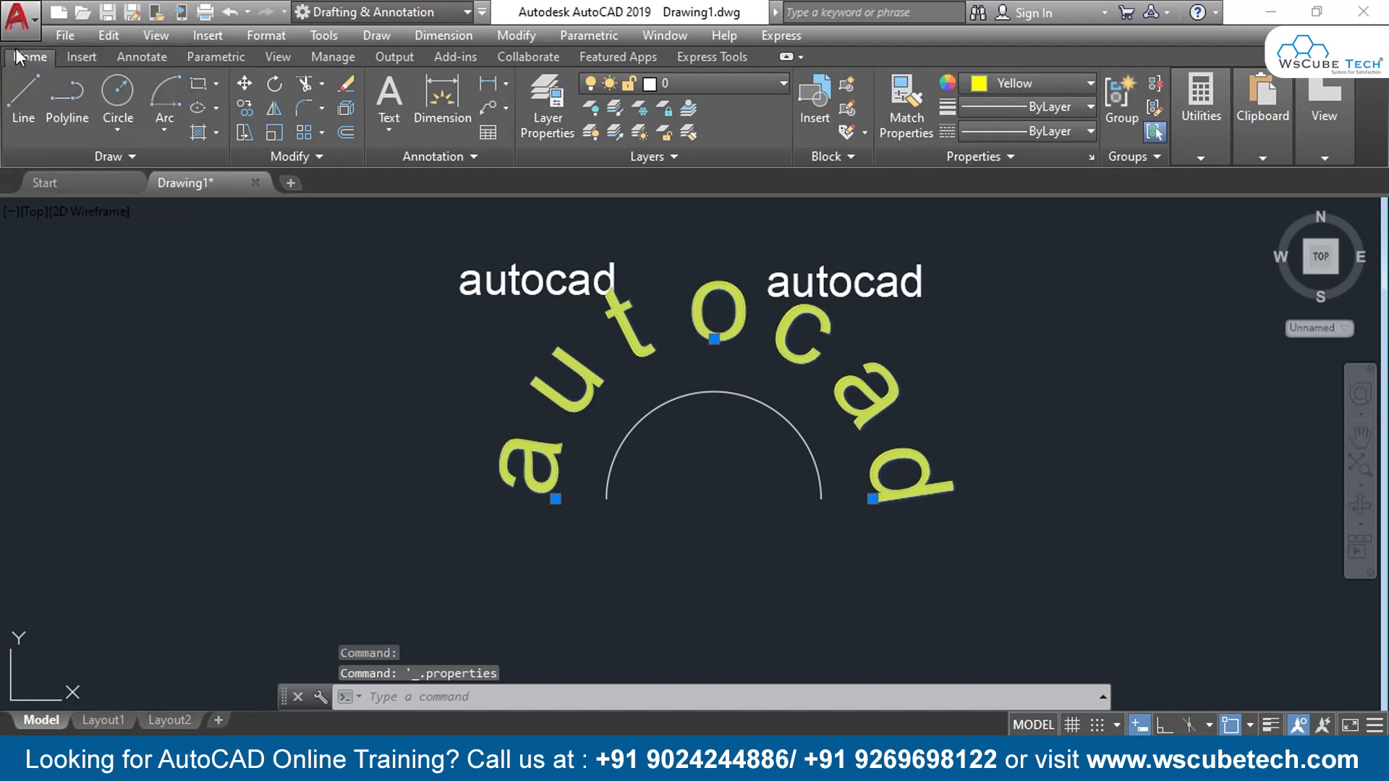
pyautogui.press('Delete')
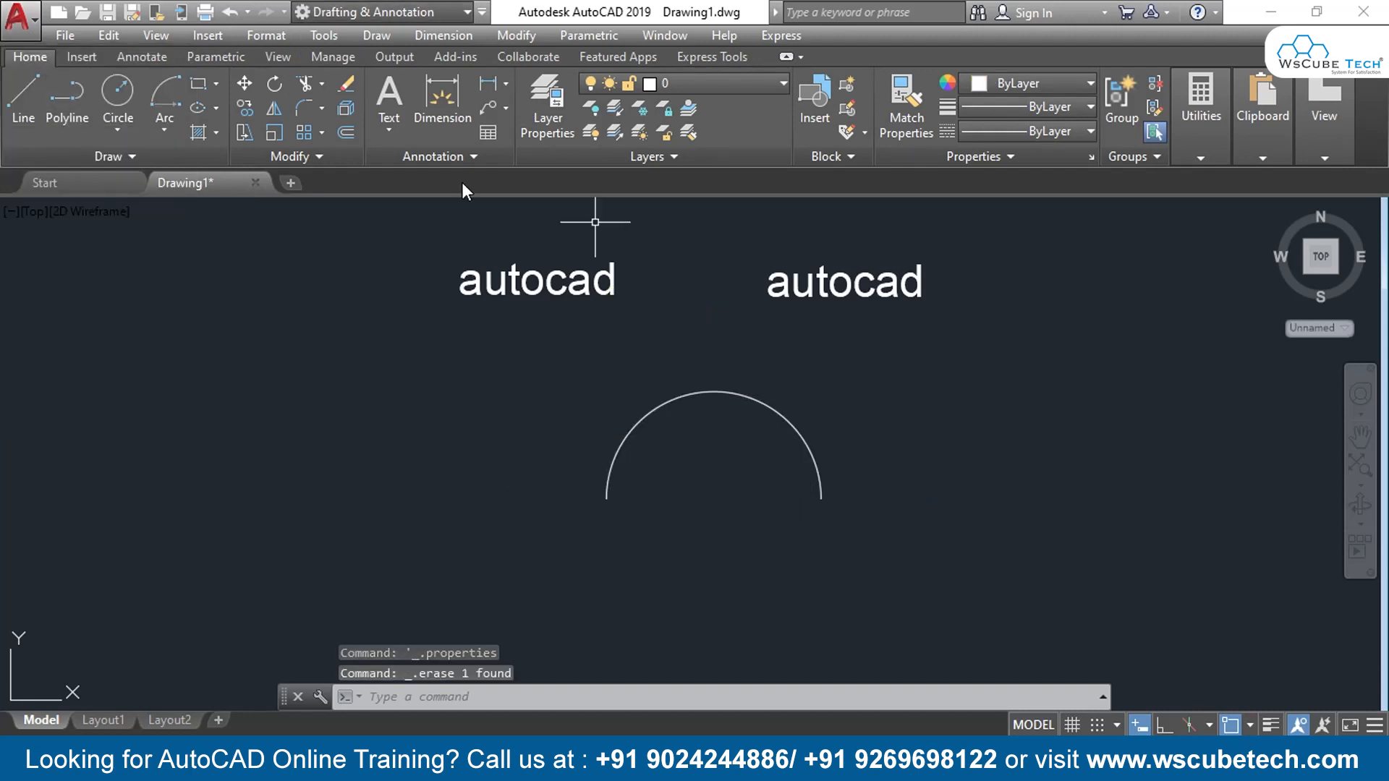
# Check the text height of the "autocad" multiline text in its text editor and close the editor without editing
pyautogui.scroll(2, 572, 347)
pyautogui.moveTo(567, 357); pyautogui.dragTo(425, 330, button='middle')
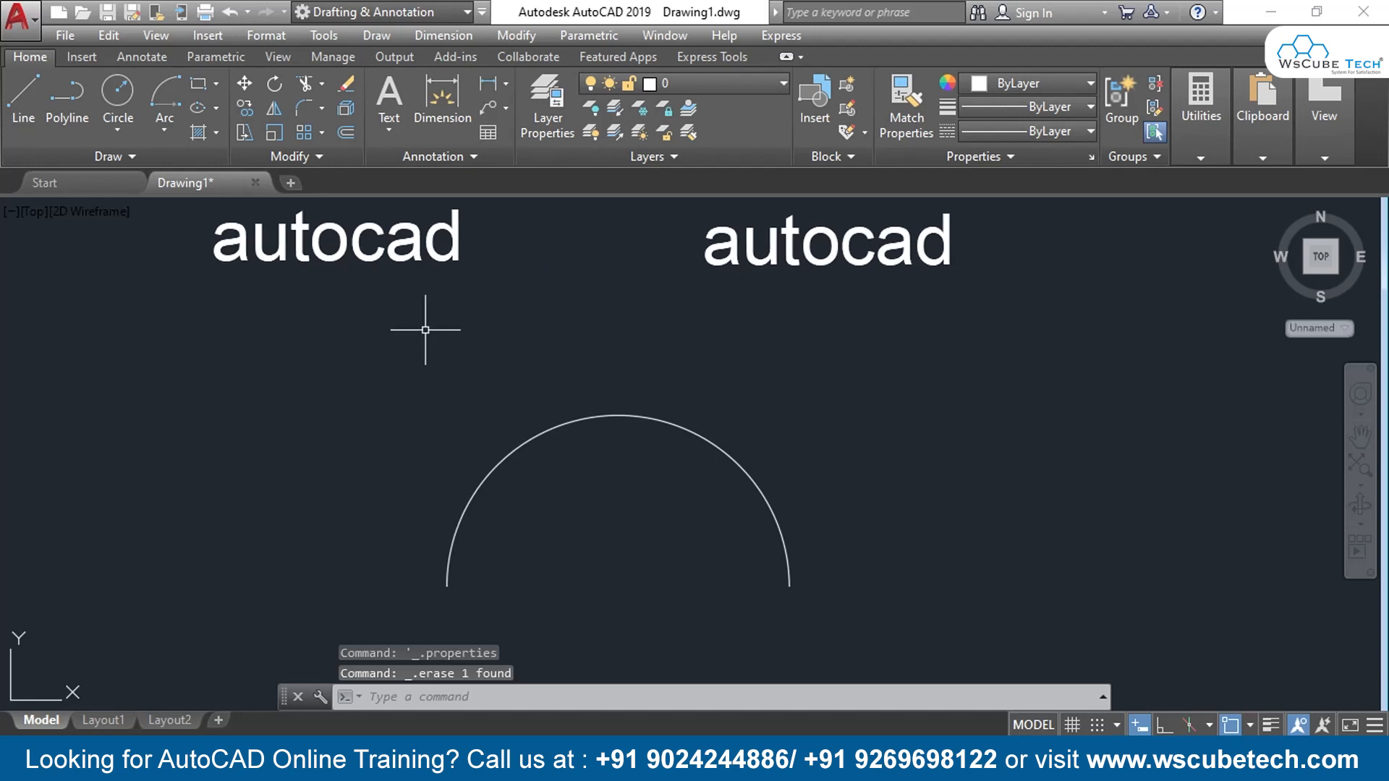
pyautogui.doubleClick(904, 249)
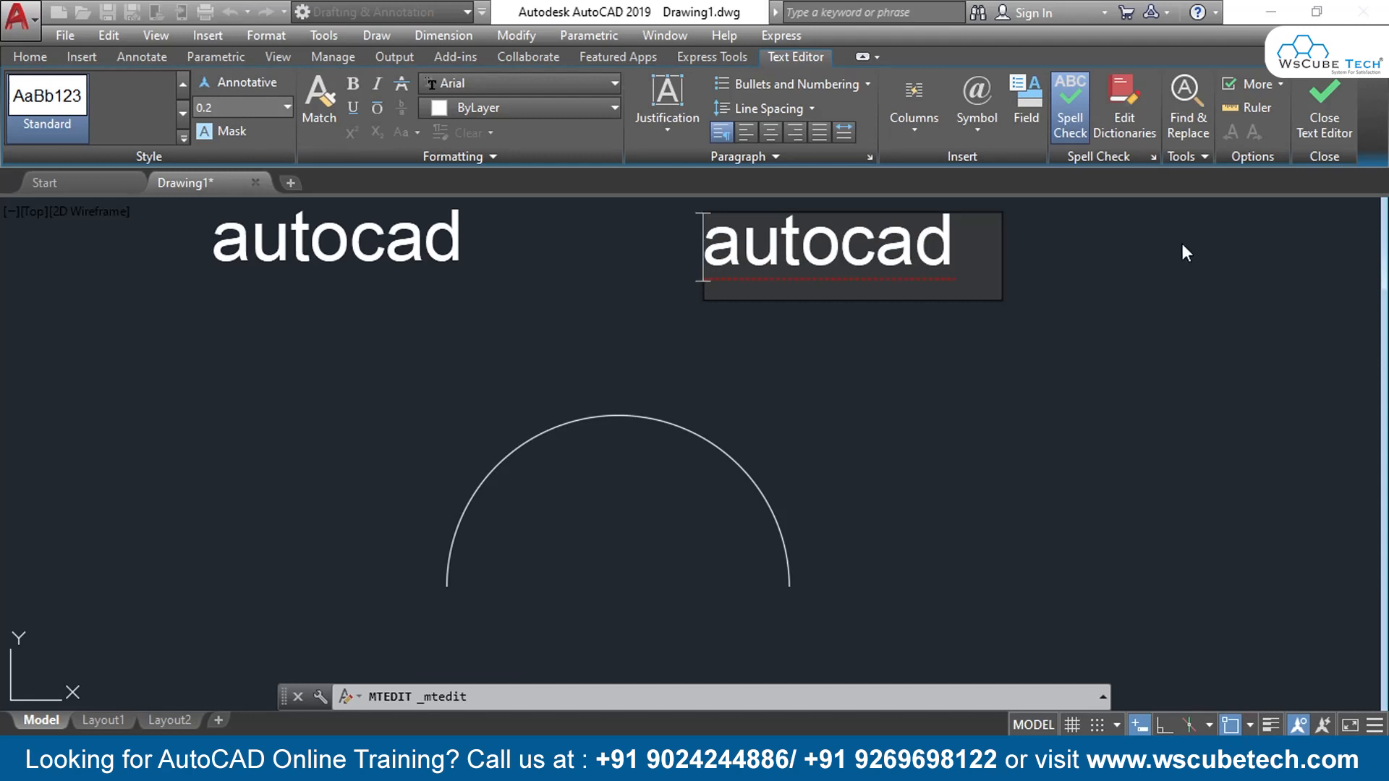
pyautogui.click(1319, 115)
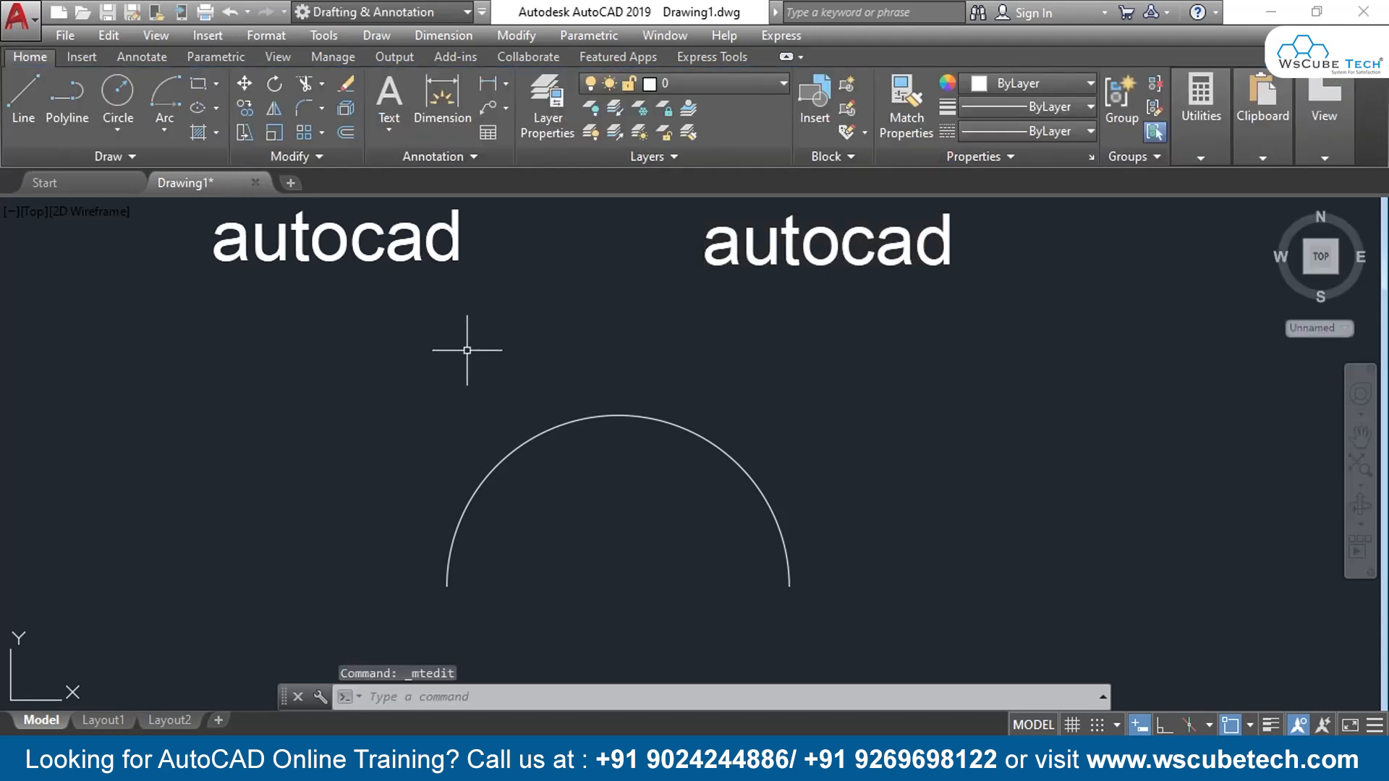
# Start ARCTEXT on the arc and enter "autocad" as the text
pyautogui.write('ARC')
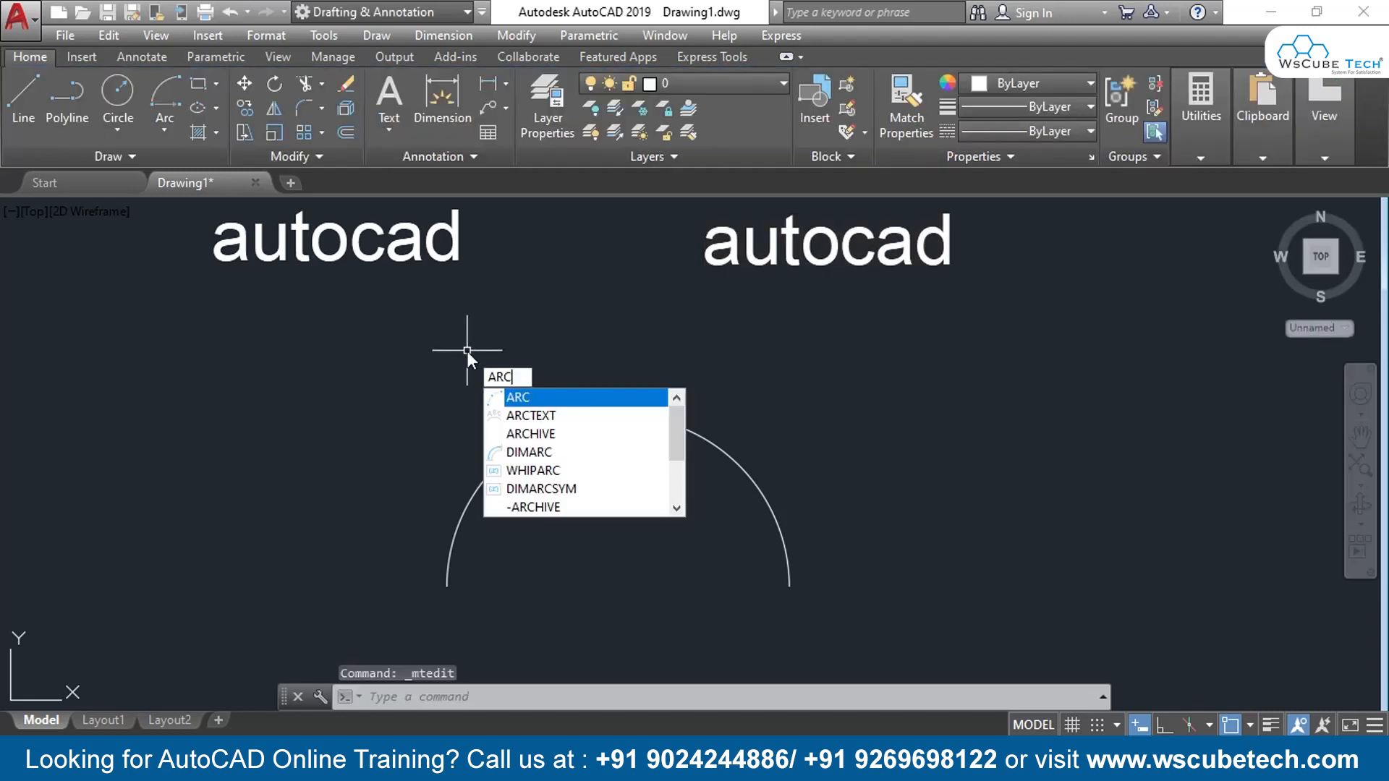
pyautogui.write('TeXT')
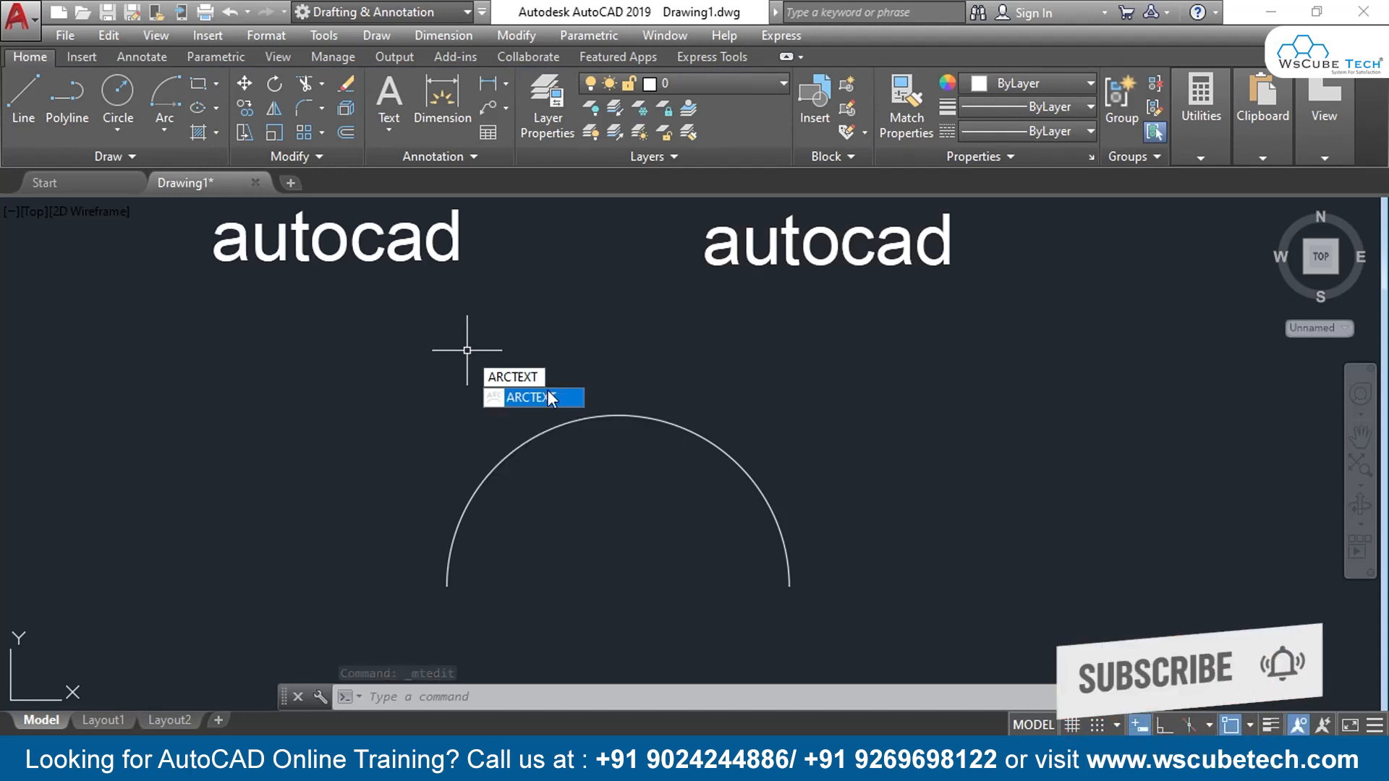
pyautogui.press('Return')
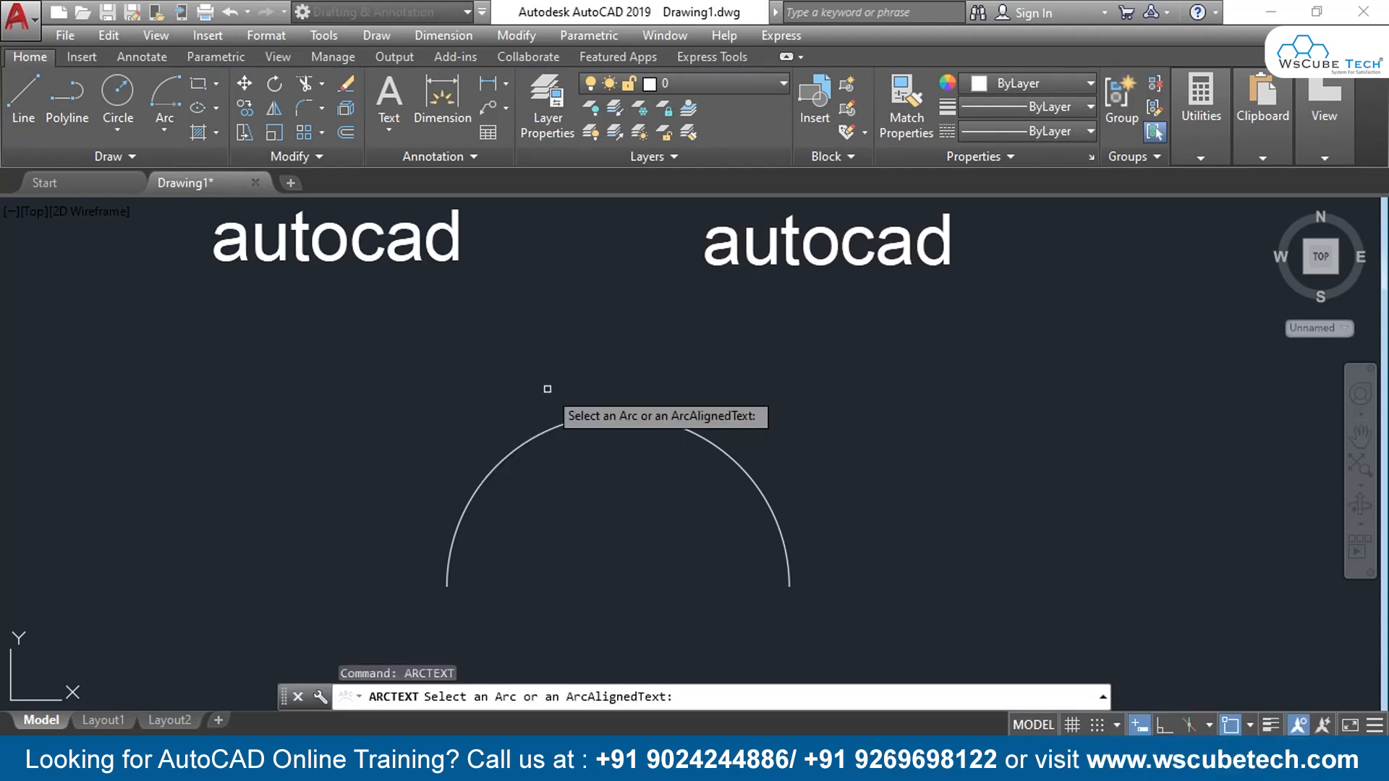
pyautogui.click(562, 427)
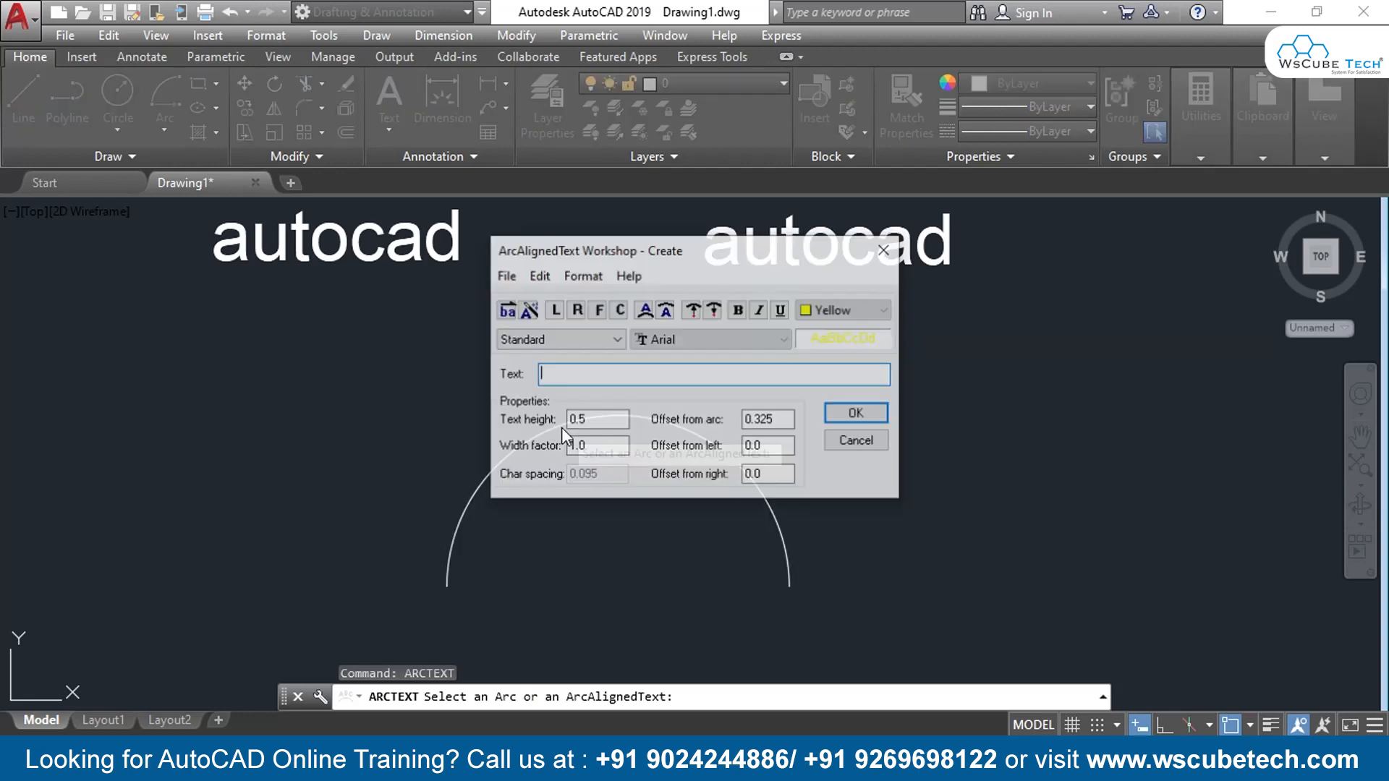
pyautogui.write('a')
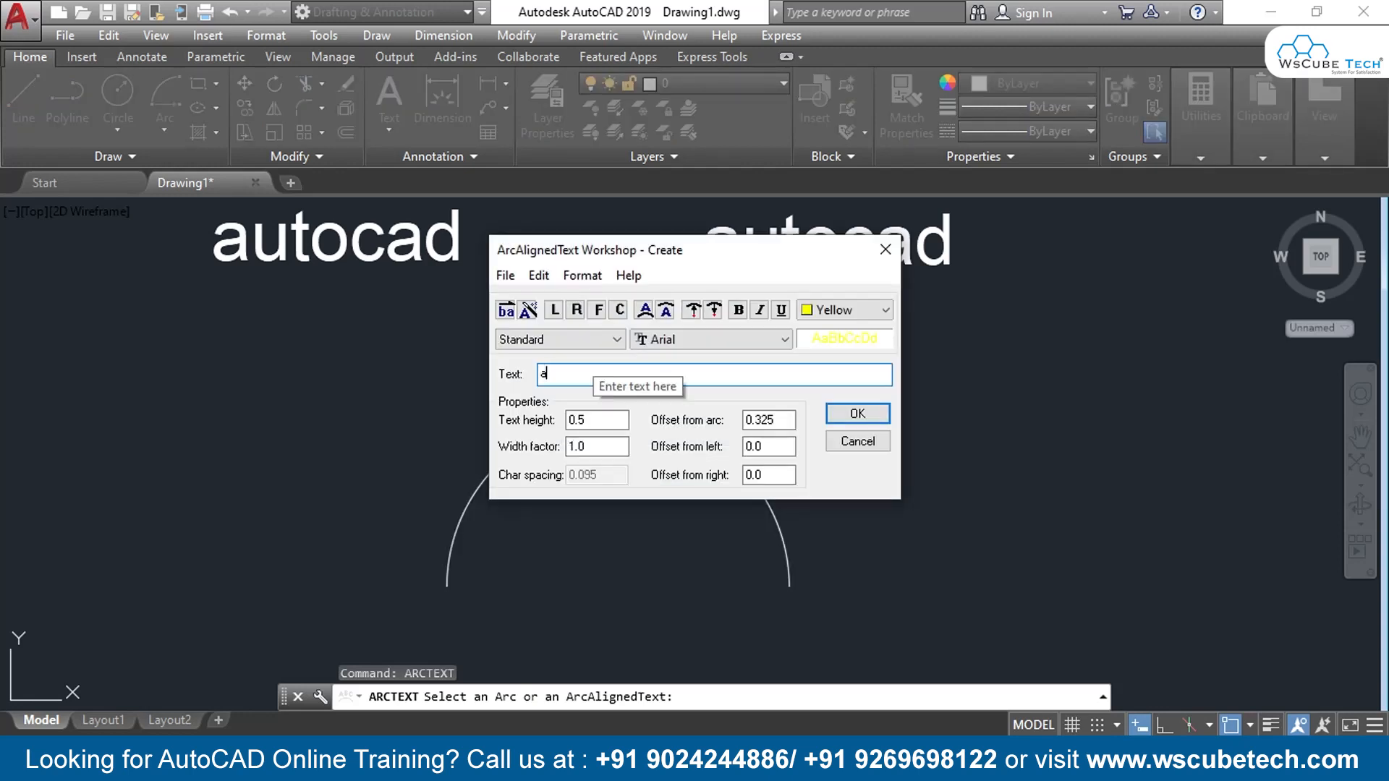
pyautogui.write('utocad')
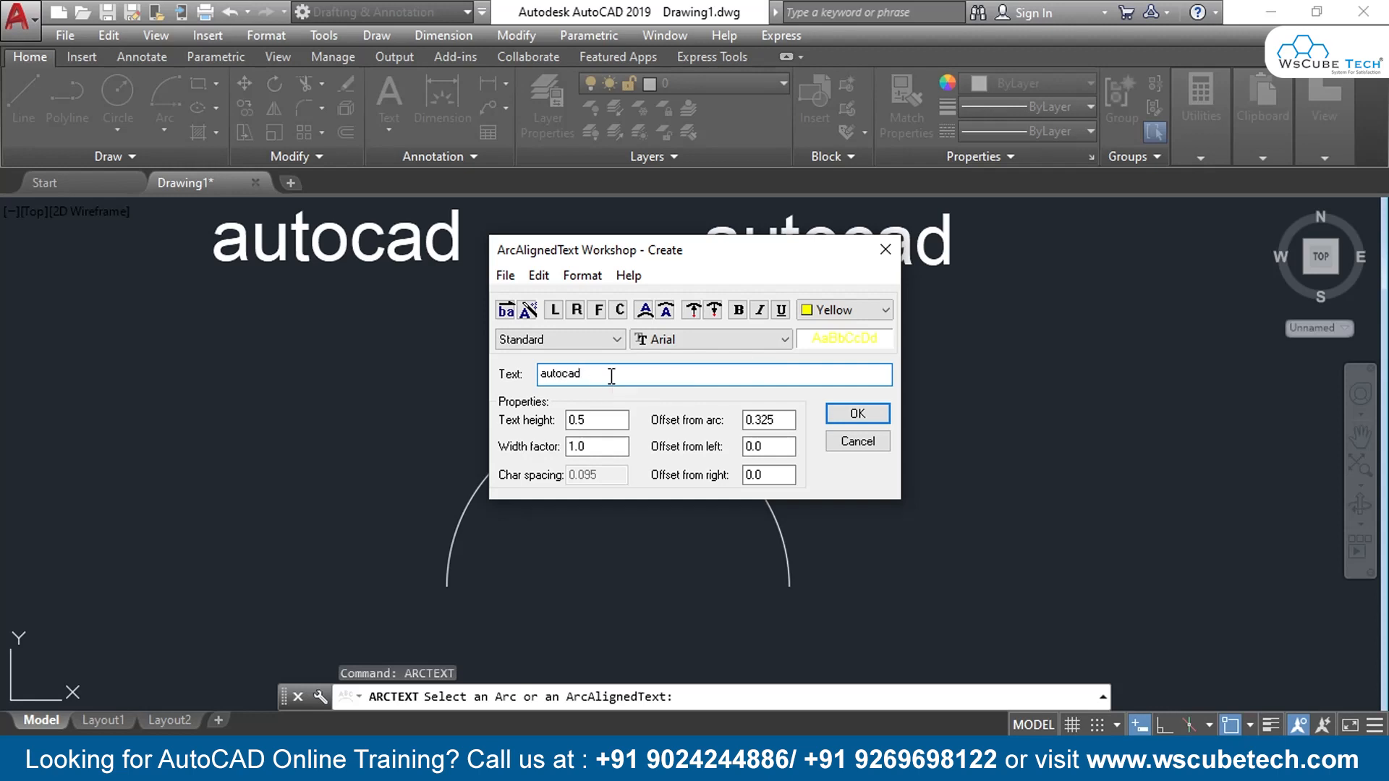
# Set the text height to 0.2 and the width factor to 0.5, and create the arc-aligned text
pyautogui.click(624, 419)
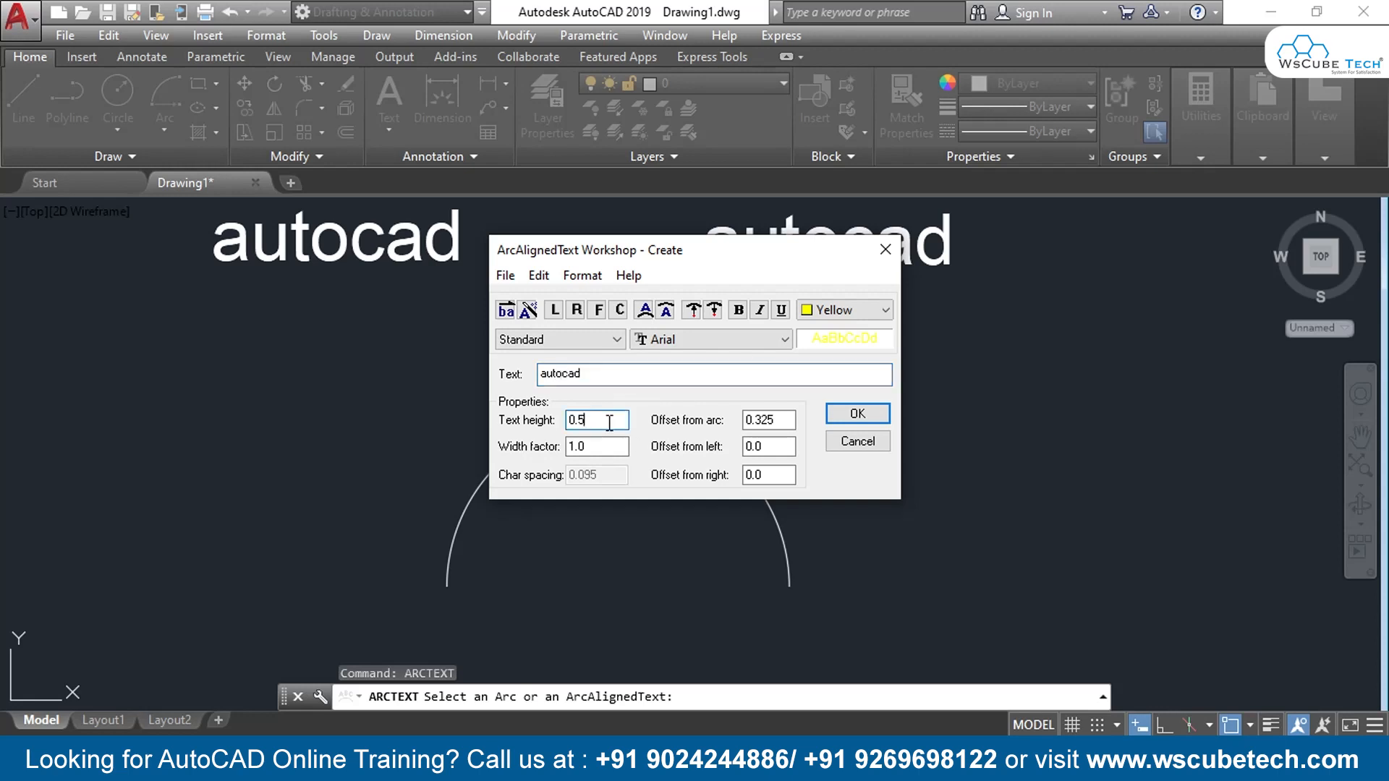
pyautogui.press('BackSpace')
pyautogui.write('2')
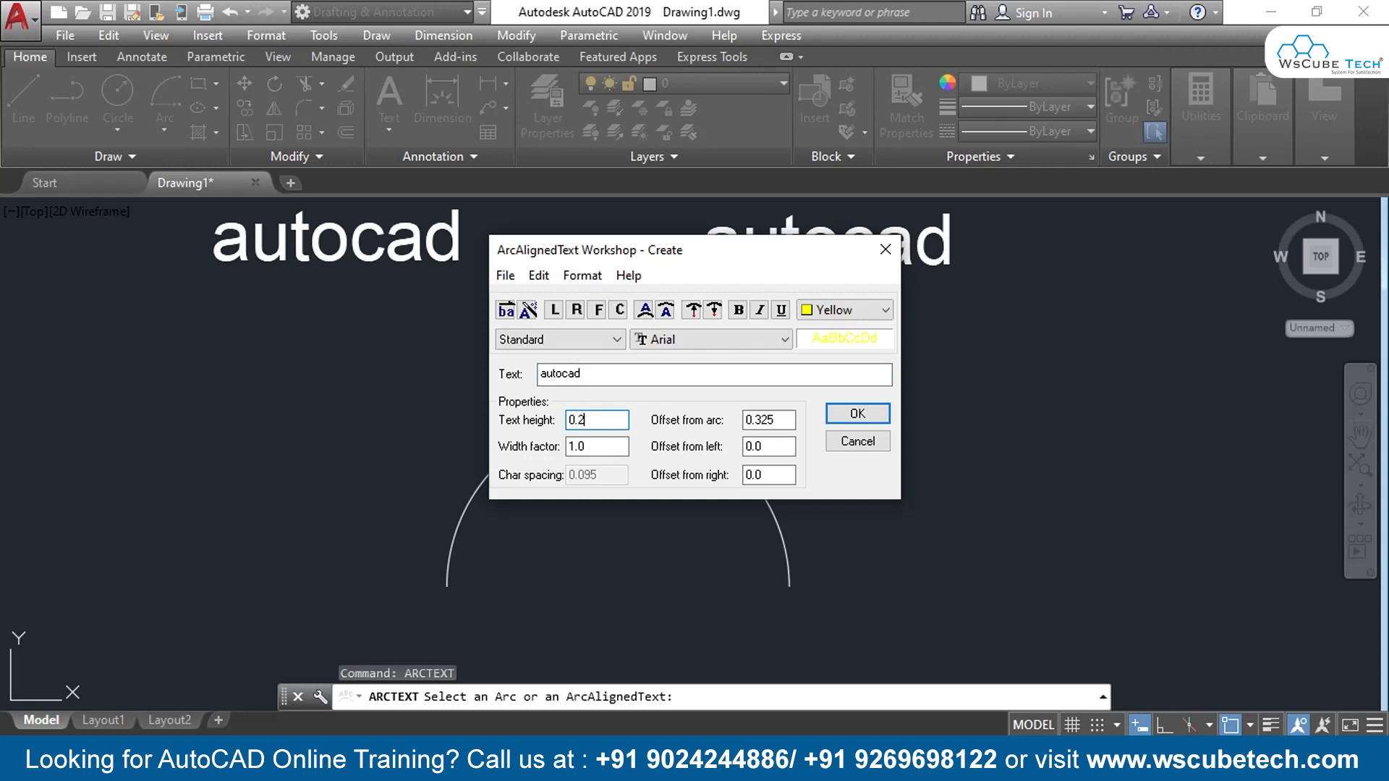
pyautogui.click(573, 446)
pyautogui.press('BackSpace')
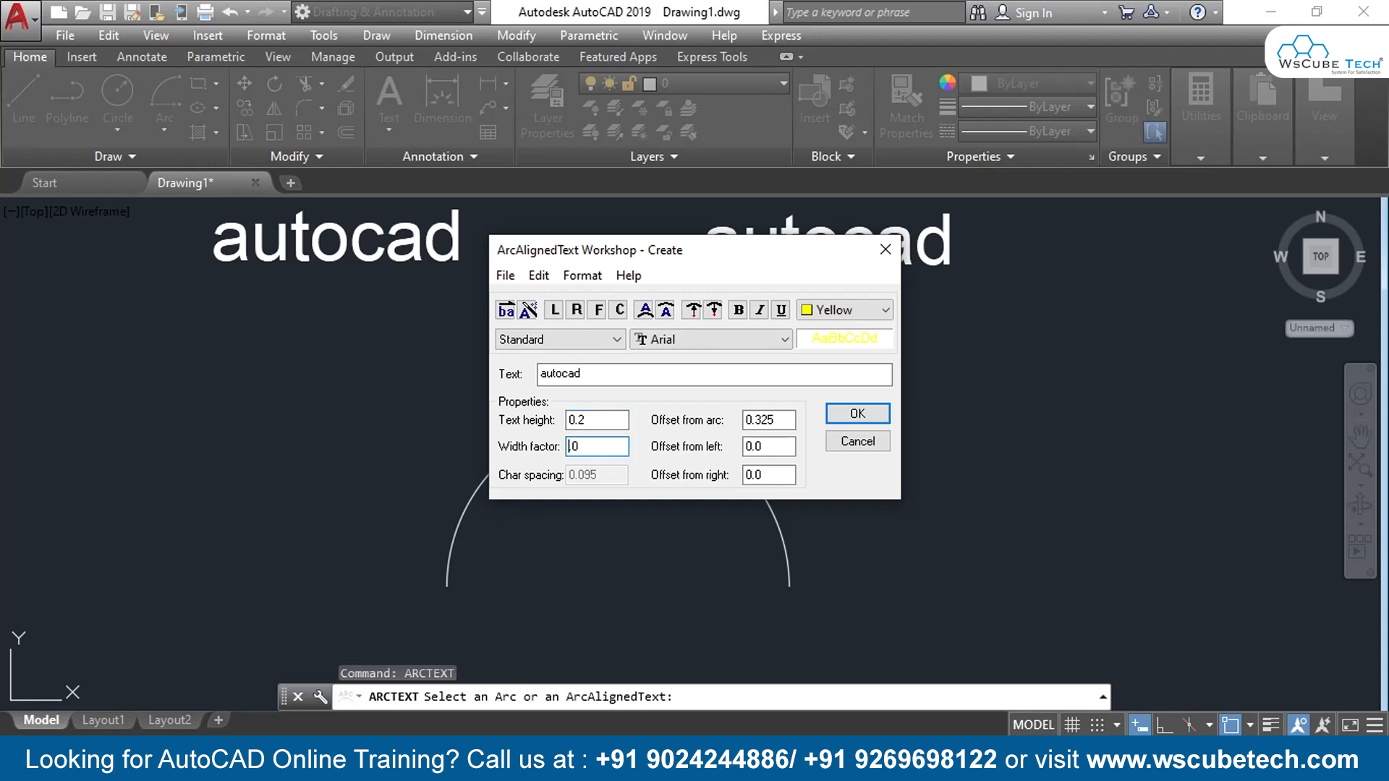
pyautogui.write('2')
pyautogui.press('BackSpace')
pyautogui.press('BackSpace')
pyautogui.press('BackSpace')
pyautogui.write('0.5')
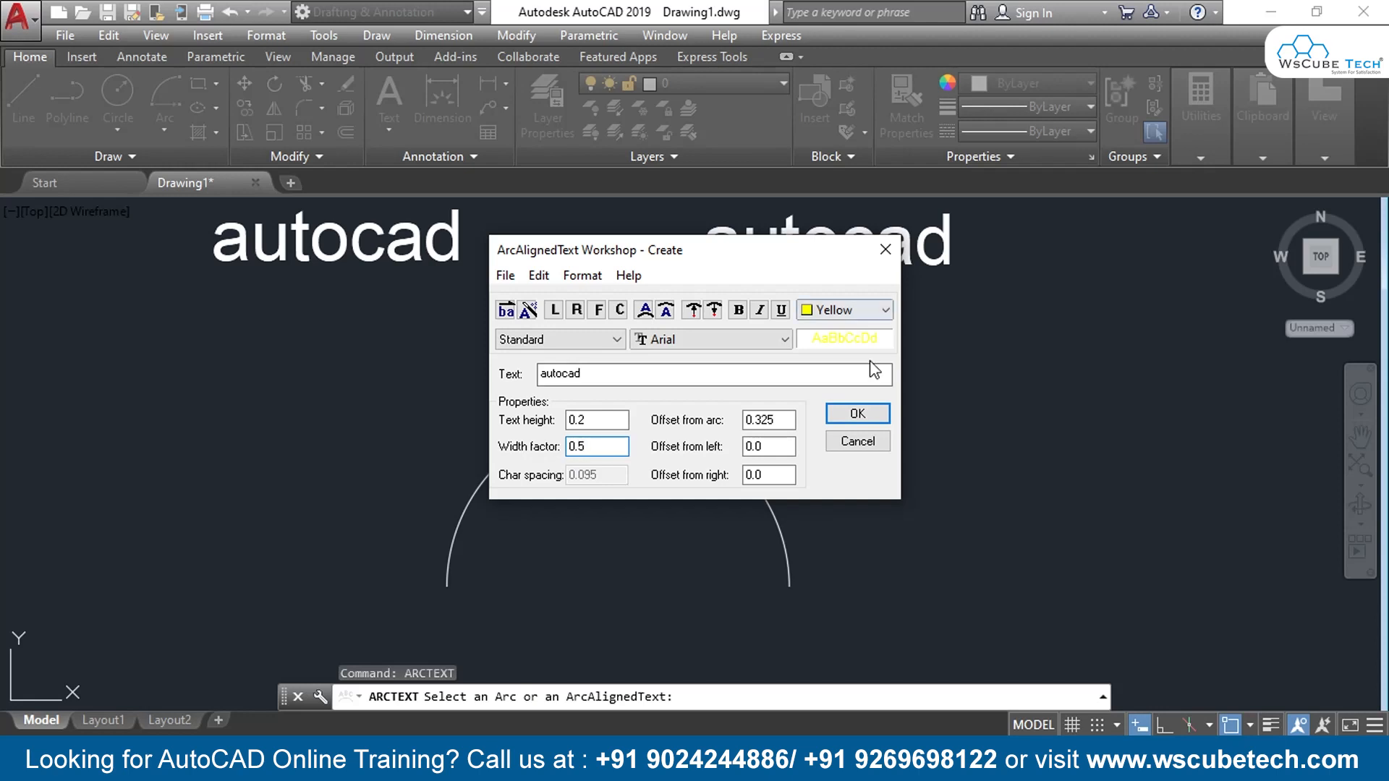
pyautogui.click(857, 413)
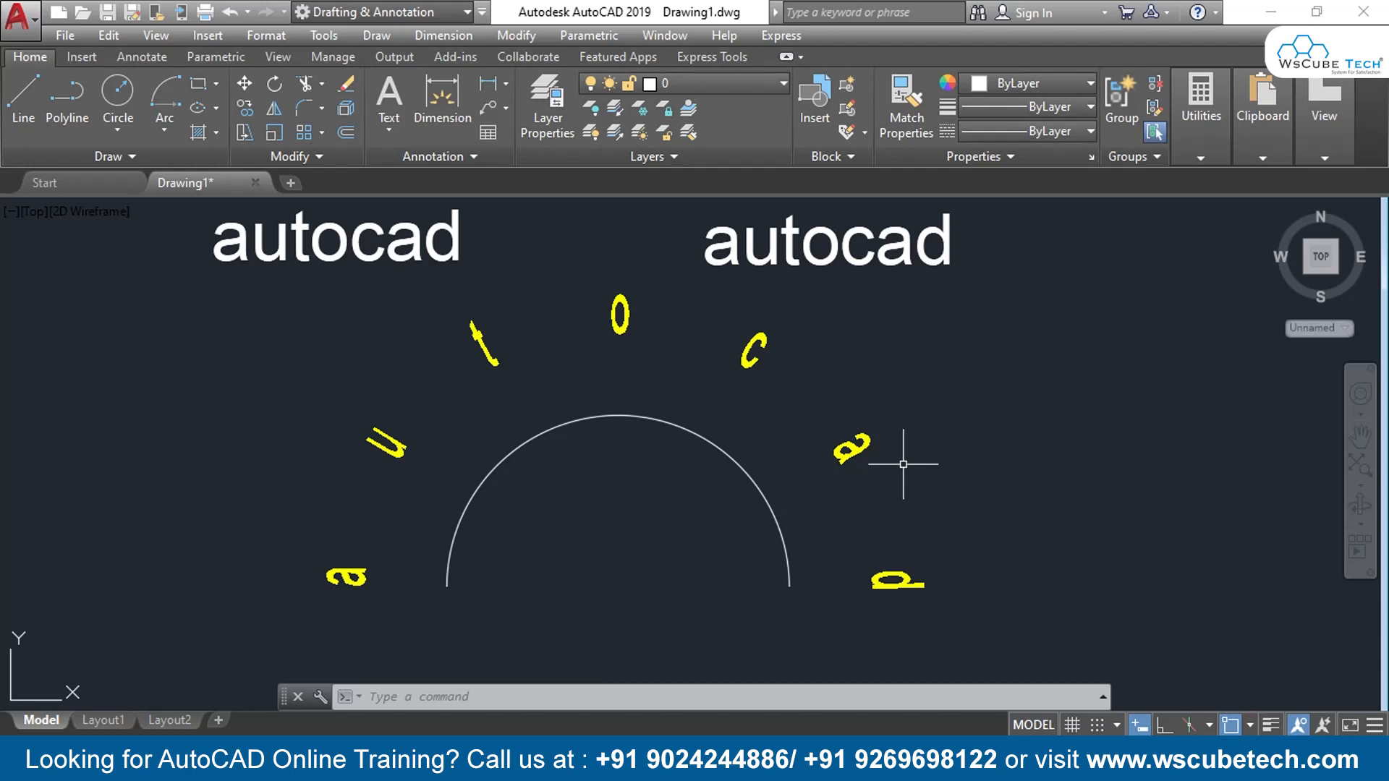
# Erase all objects from the drawing
pyautogui.hotkey('ctrl', 'a')
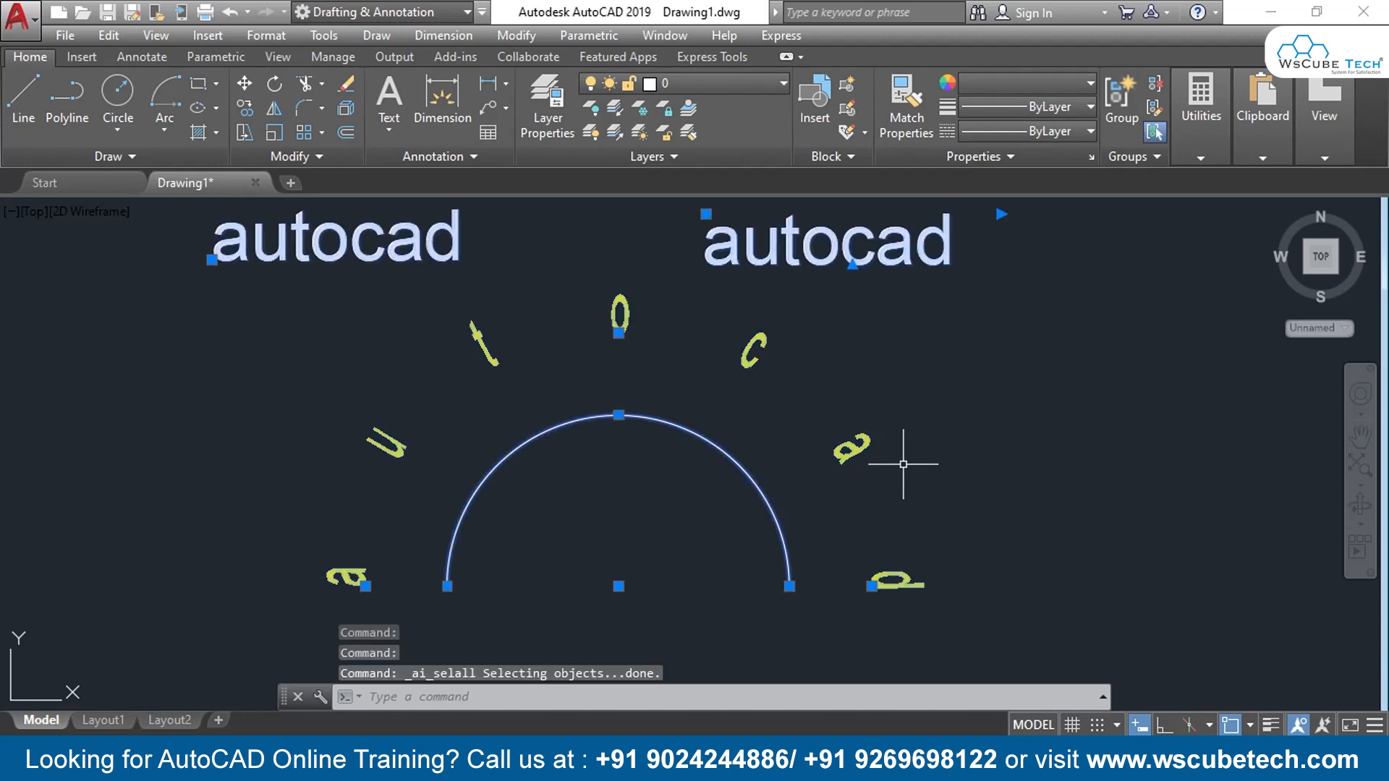
pyautogui.press('Delete')
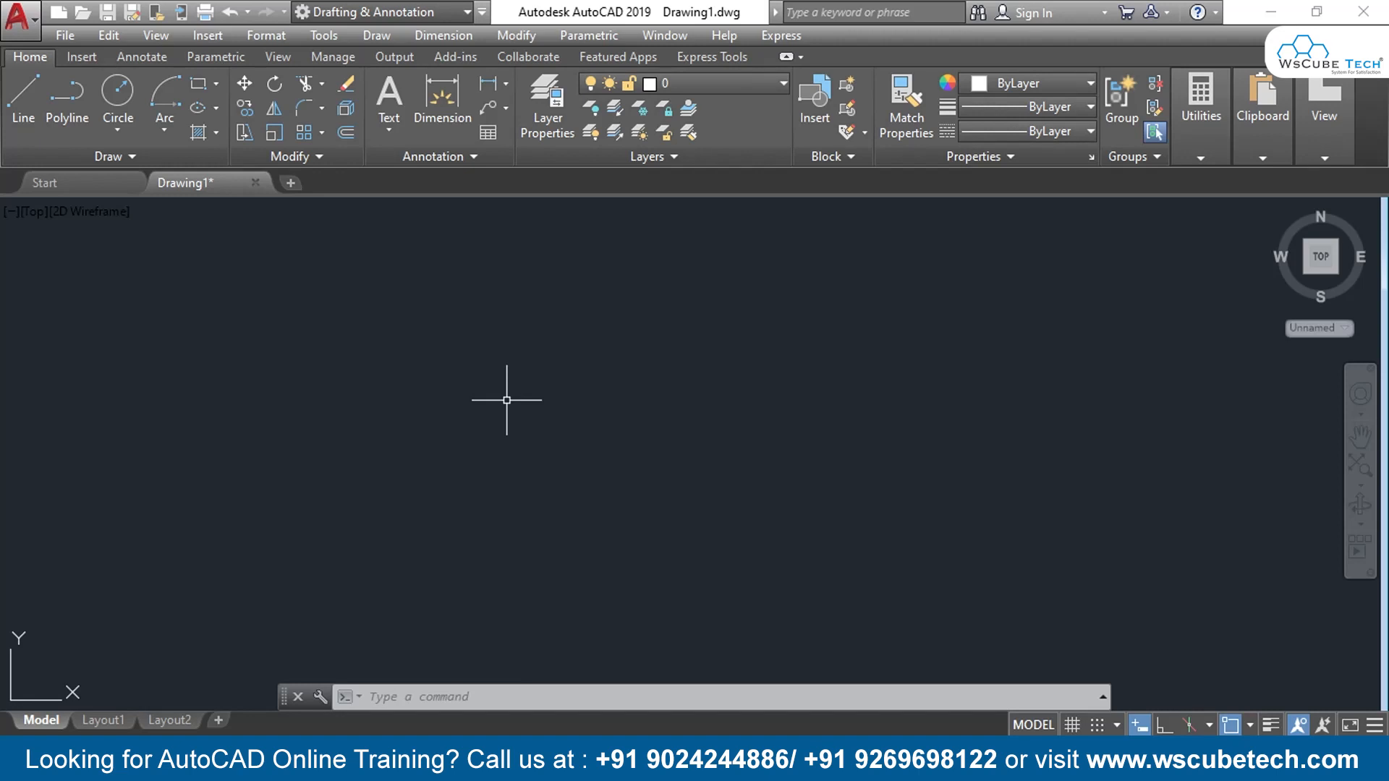
# Draw a nearly closed arc by start, center and angle, with the center level with the start point and a 359-degree included angle
pyautogui.click(164, 130)
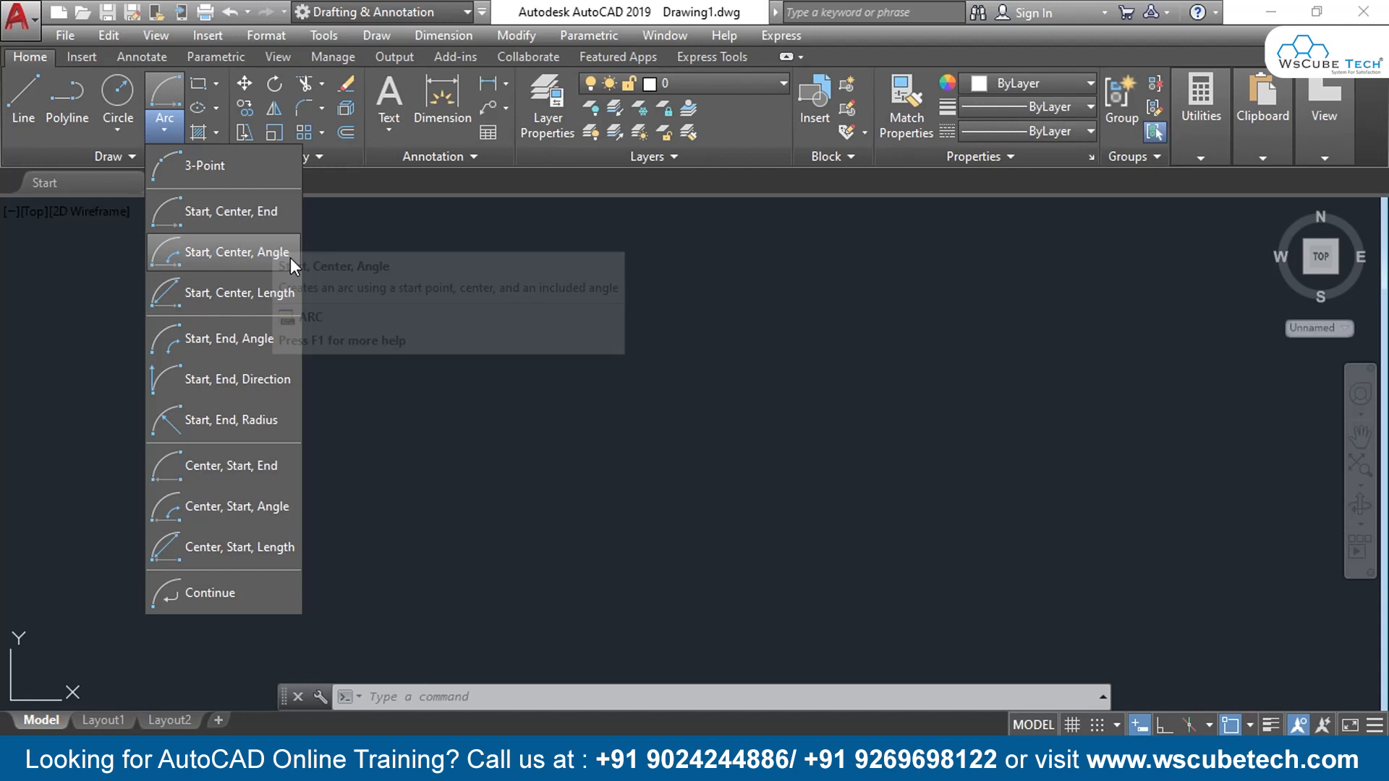
pyautogui.click(213, 255)
pyautogui.click(906, 401)
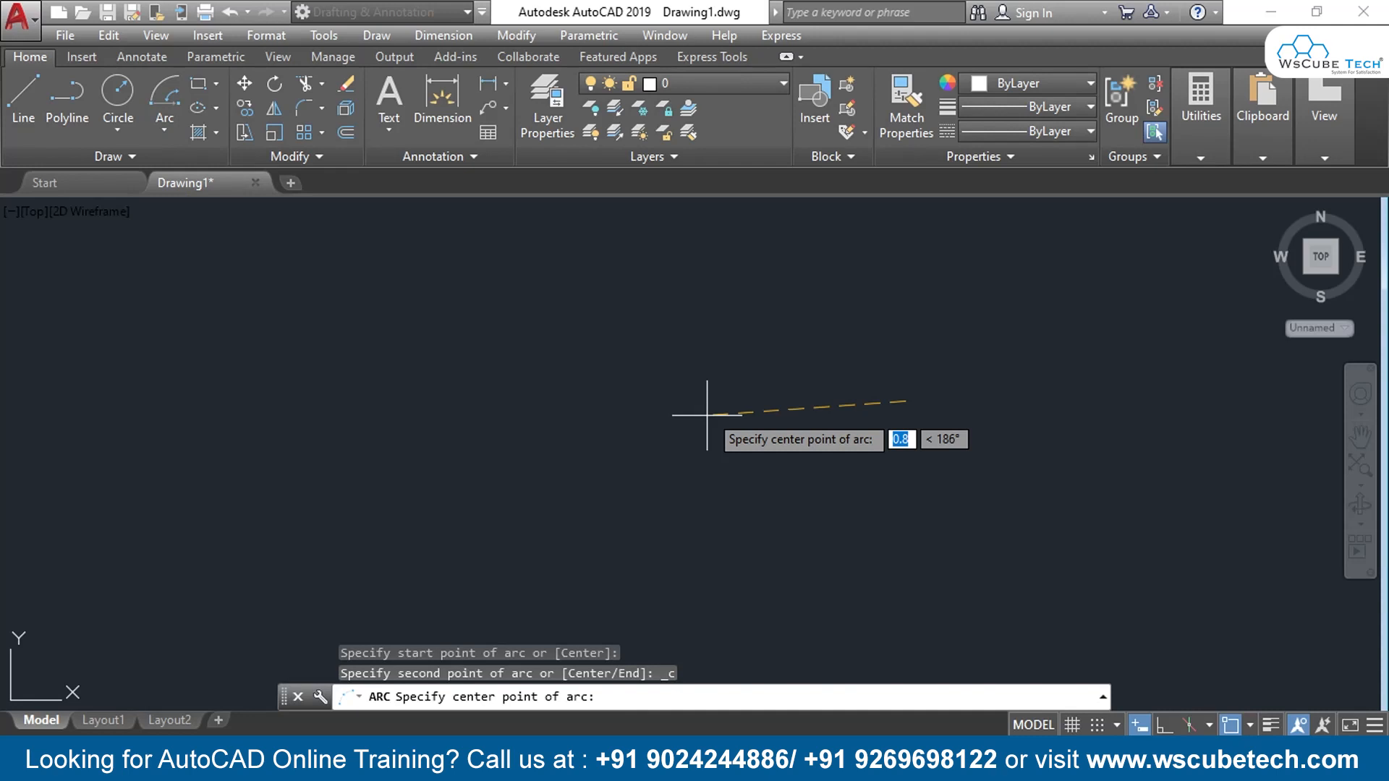
pyautogui.press('F8')
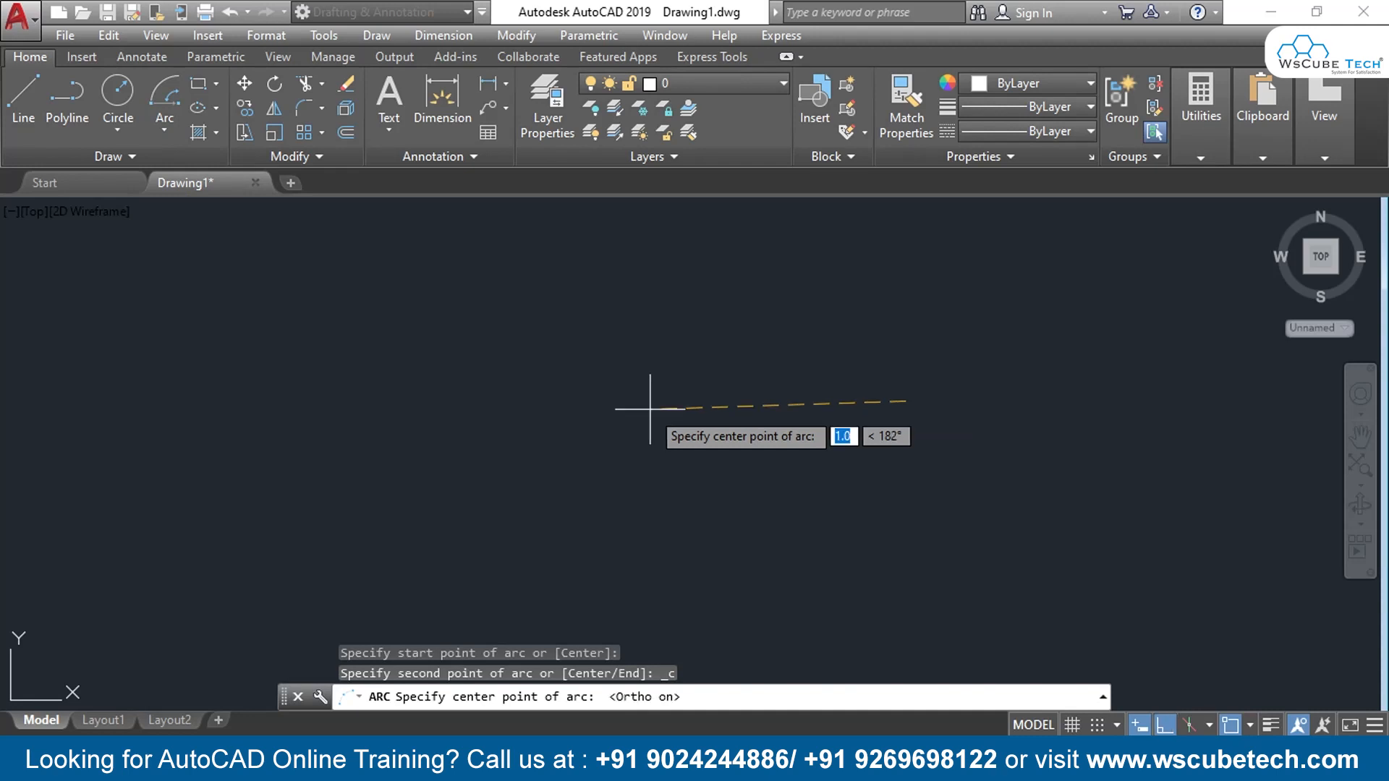
pyautogui.click(717, 392)
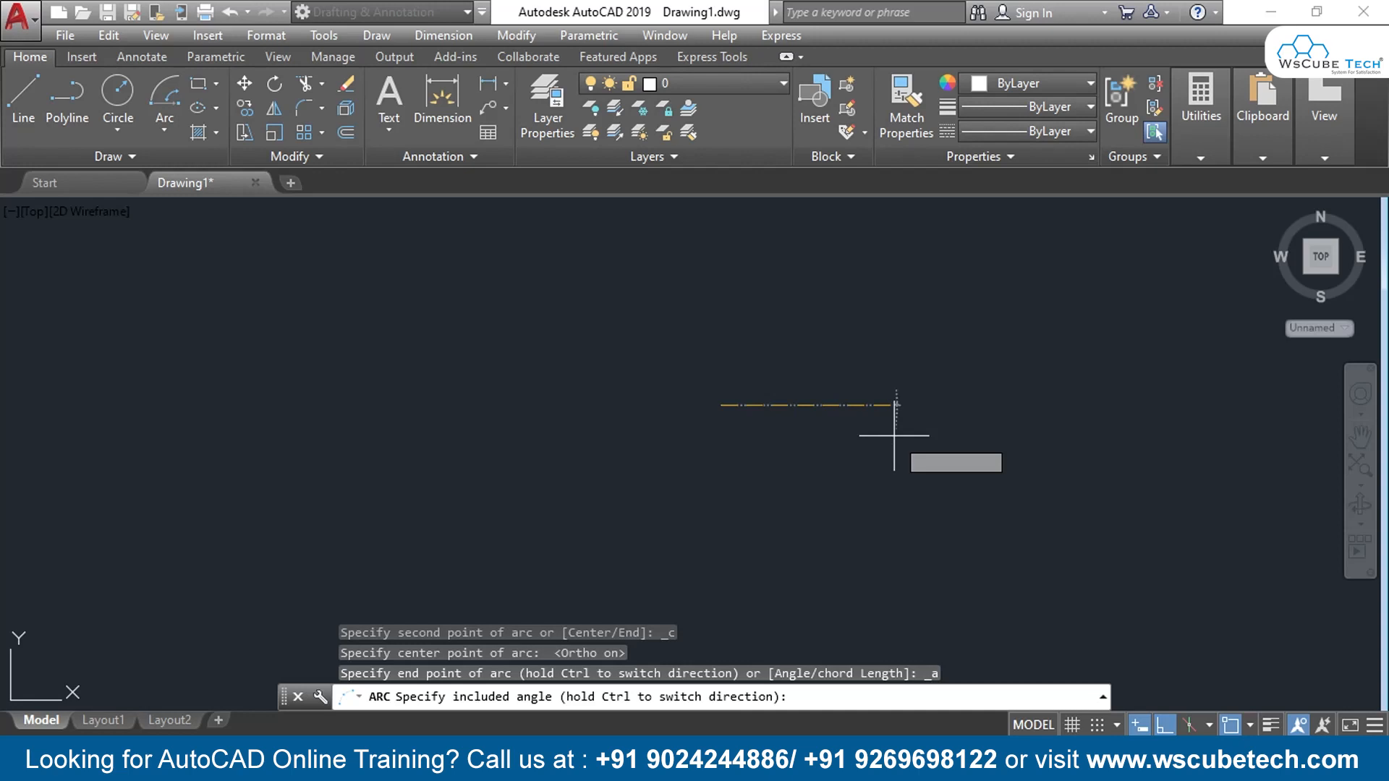
pyautogui.press('F8')
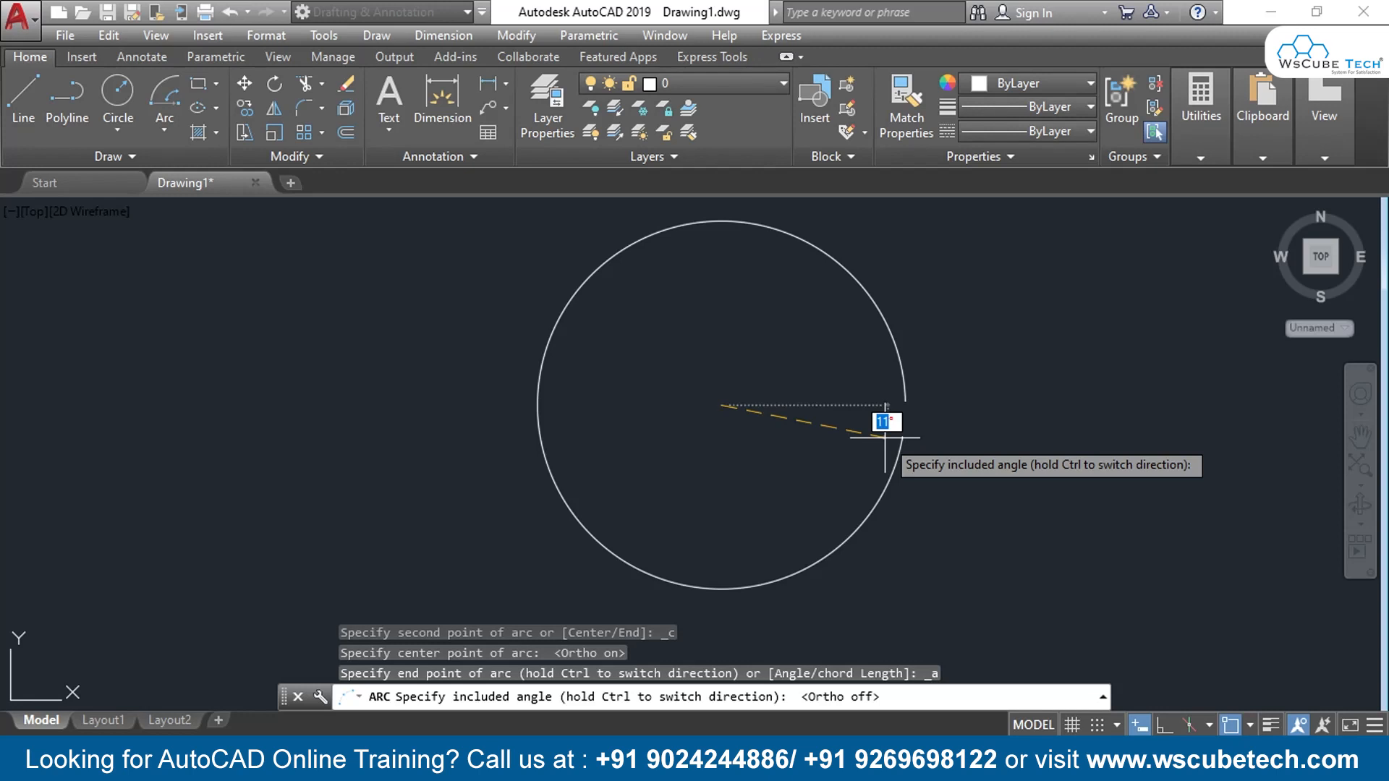
pyautogui.write('3')
pyautogui.press('Return')
pyautogui.scroll(2, 885, 438)
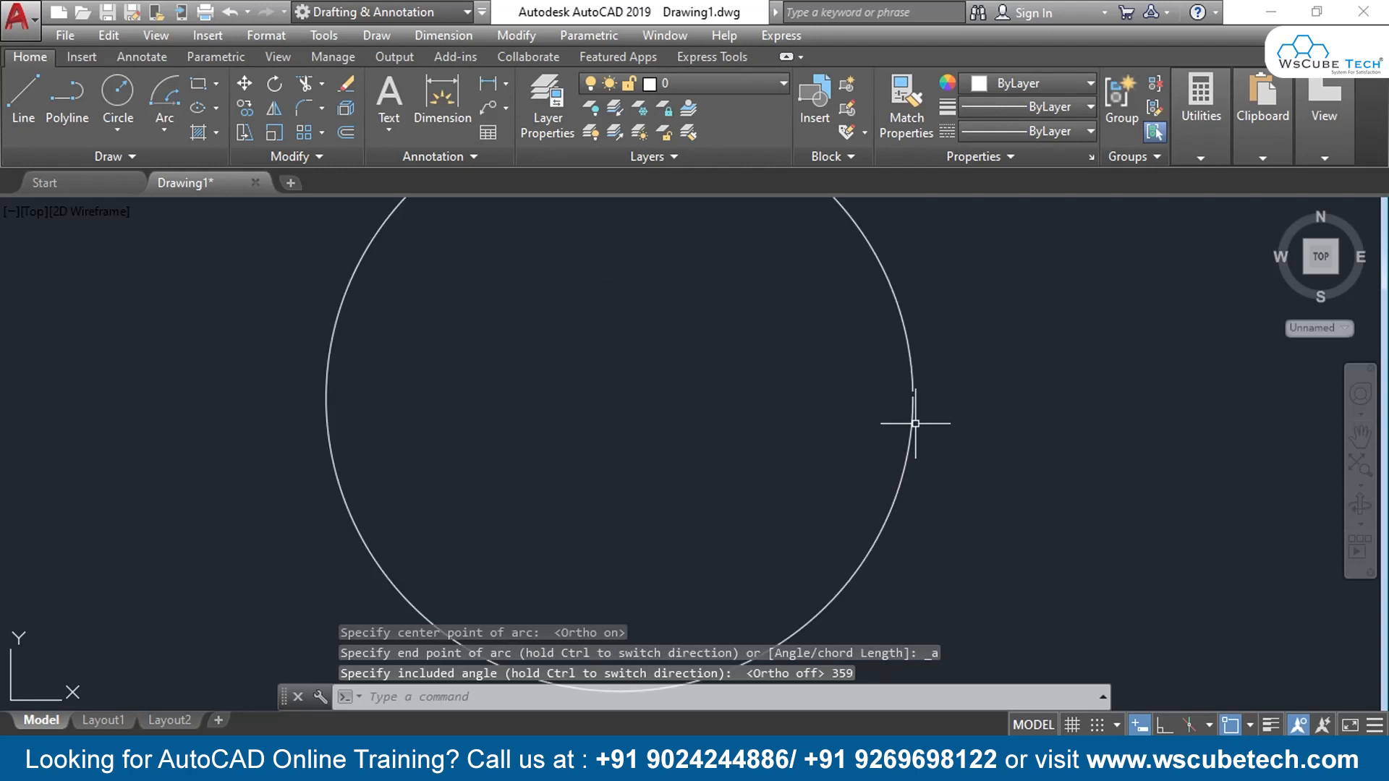
pyautogui.scroll(-2, 713, 452)
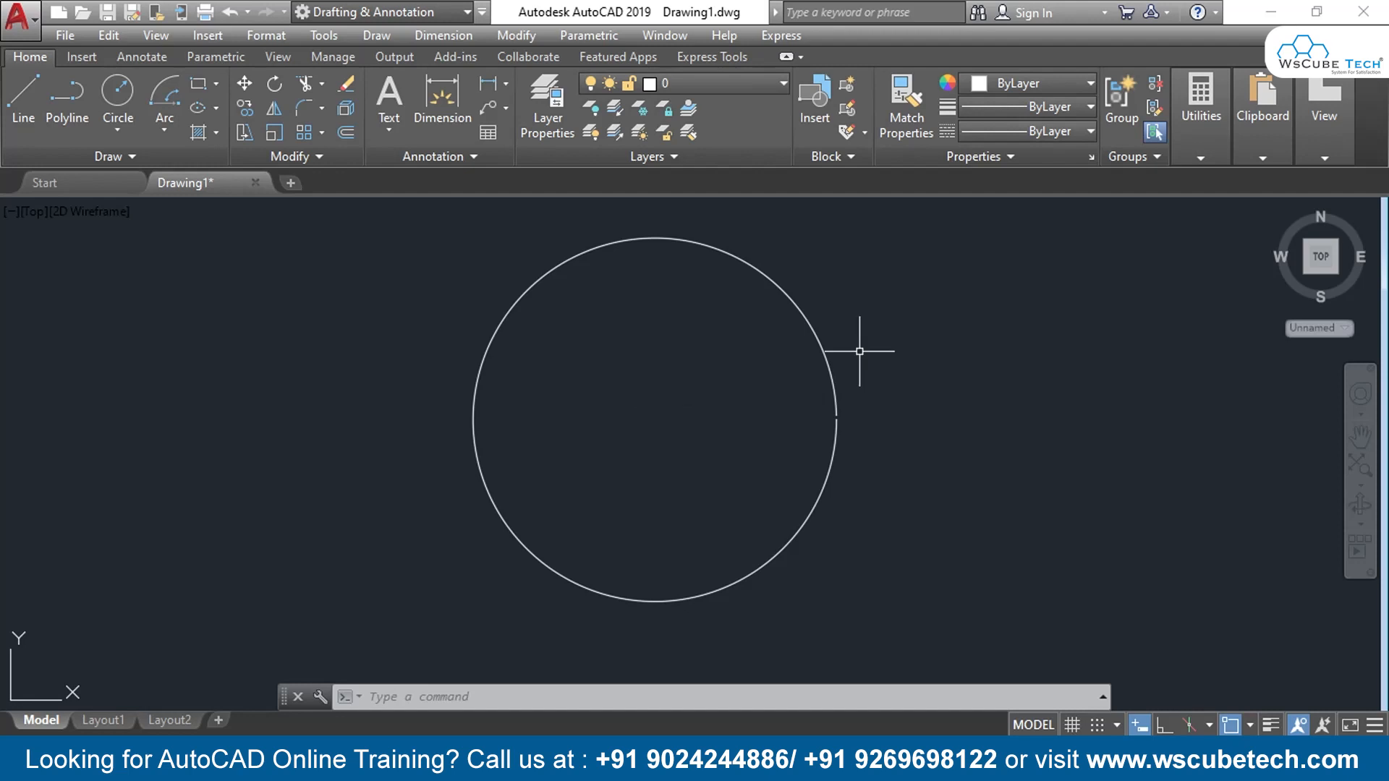
pyautogui.scroll(5, 834, 395)
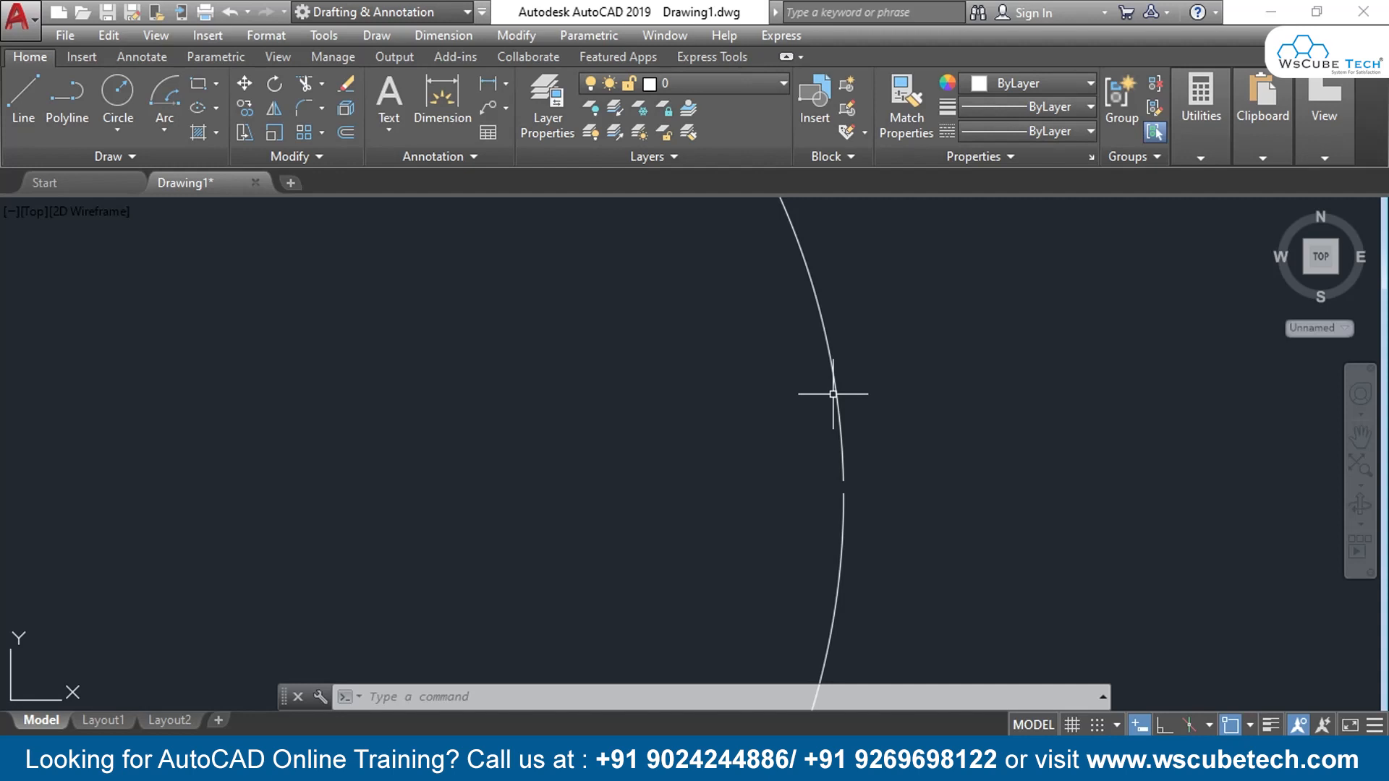
pyautogui.scroll(-5, 834, 394)
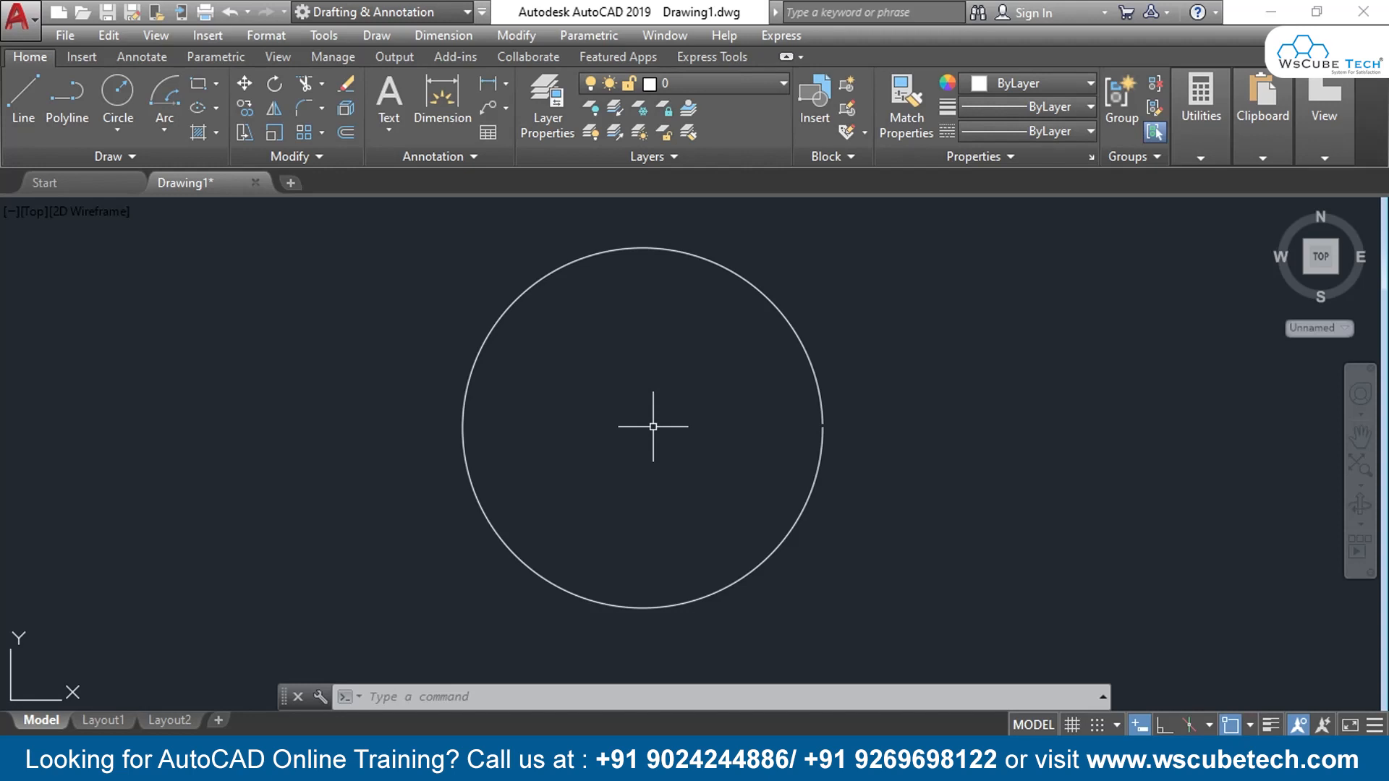
pyautogui.write('TEXTExp')
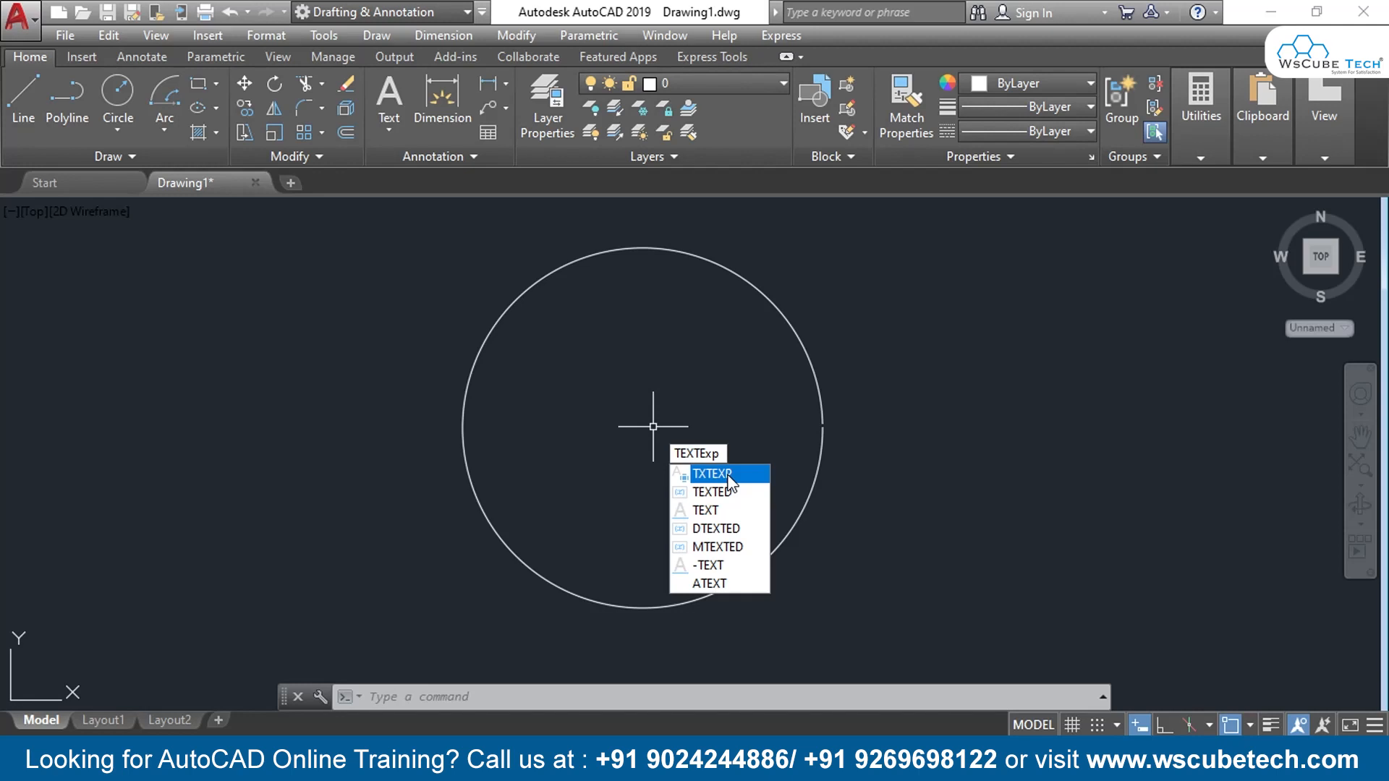
pyautogui.press('Escape')
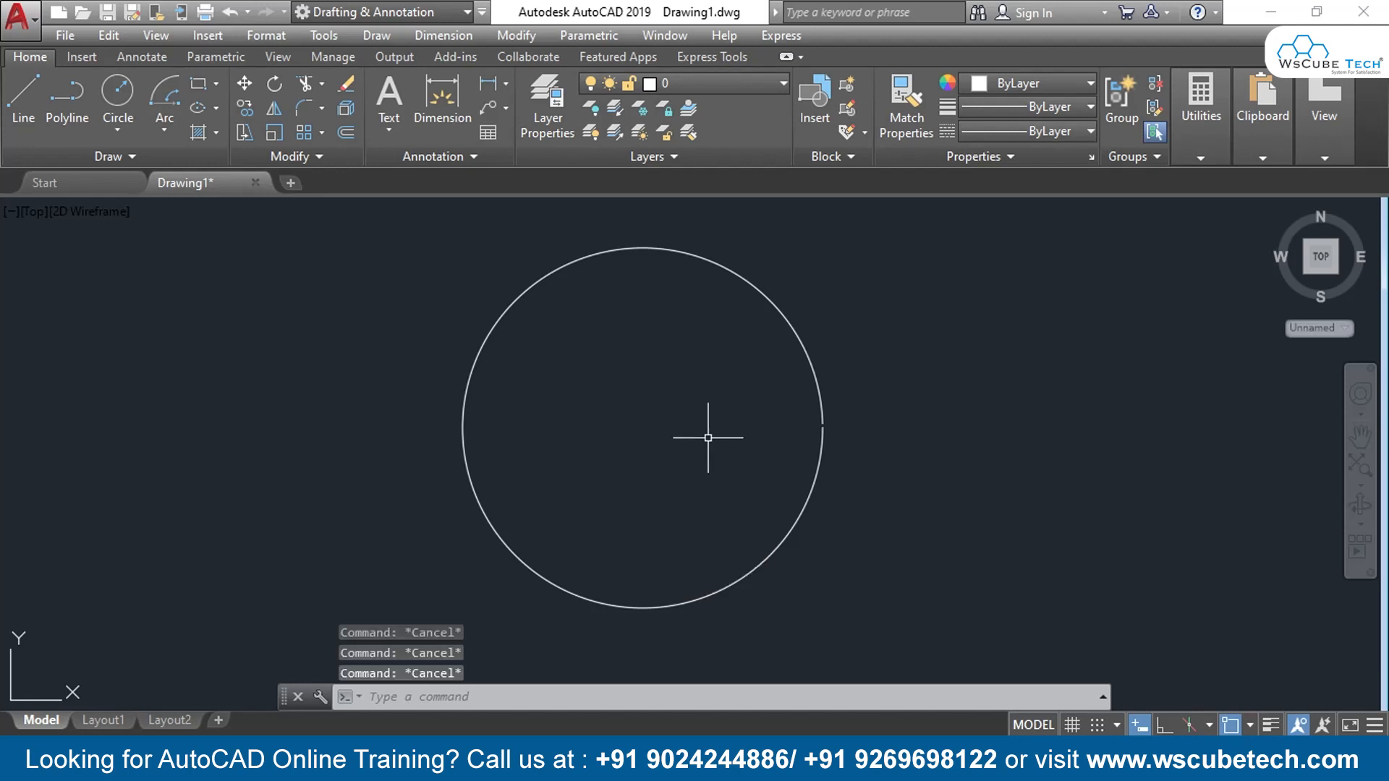
pyautogui.write('T')
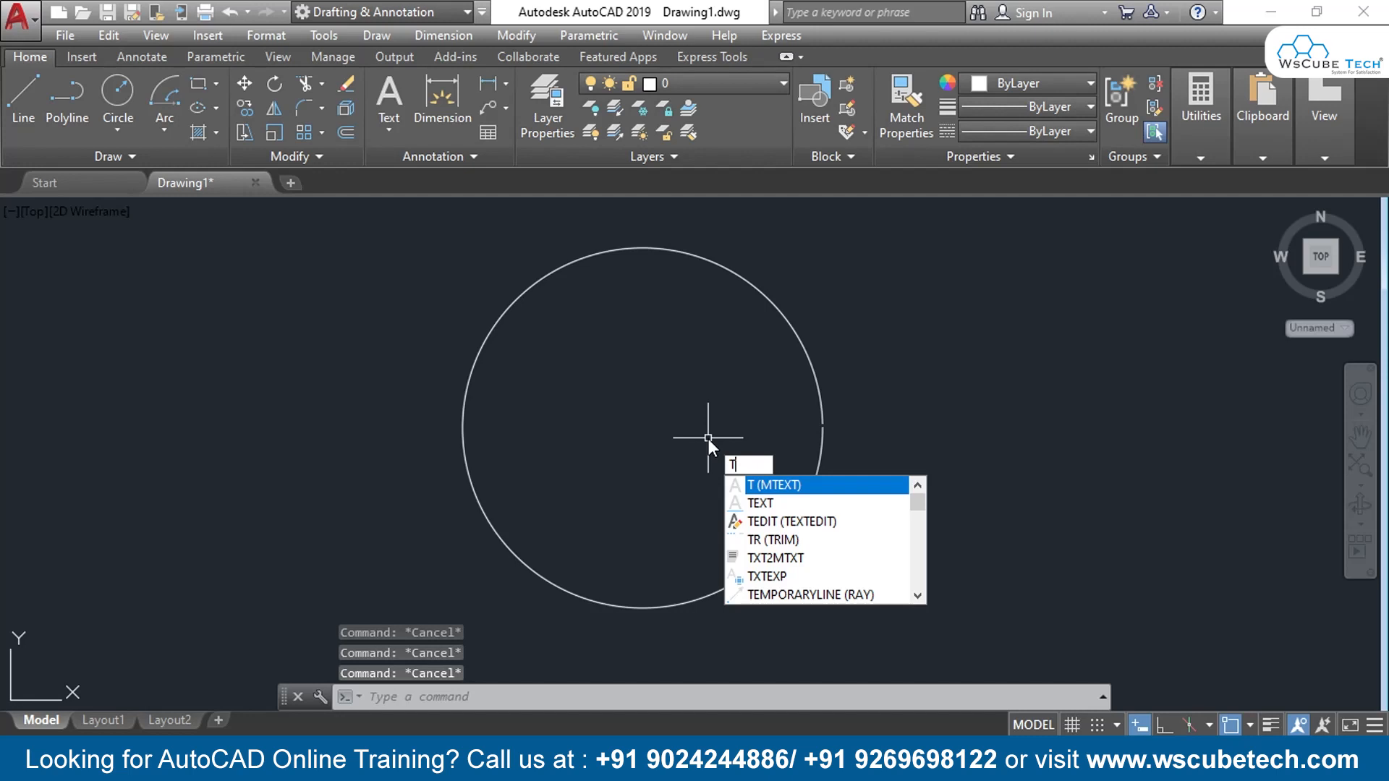
pyautogui.write('XT')
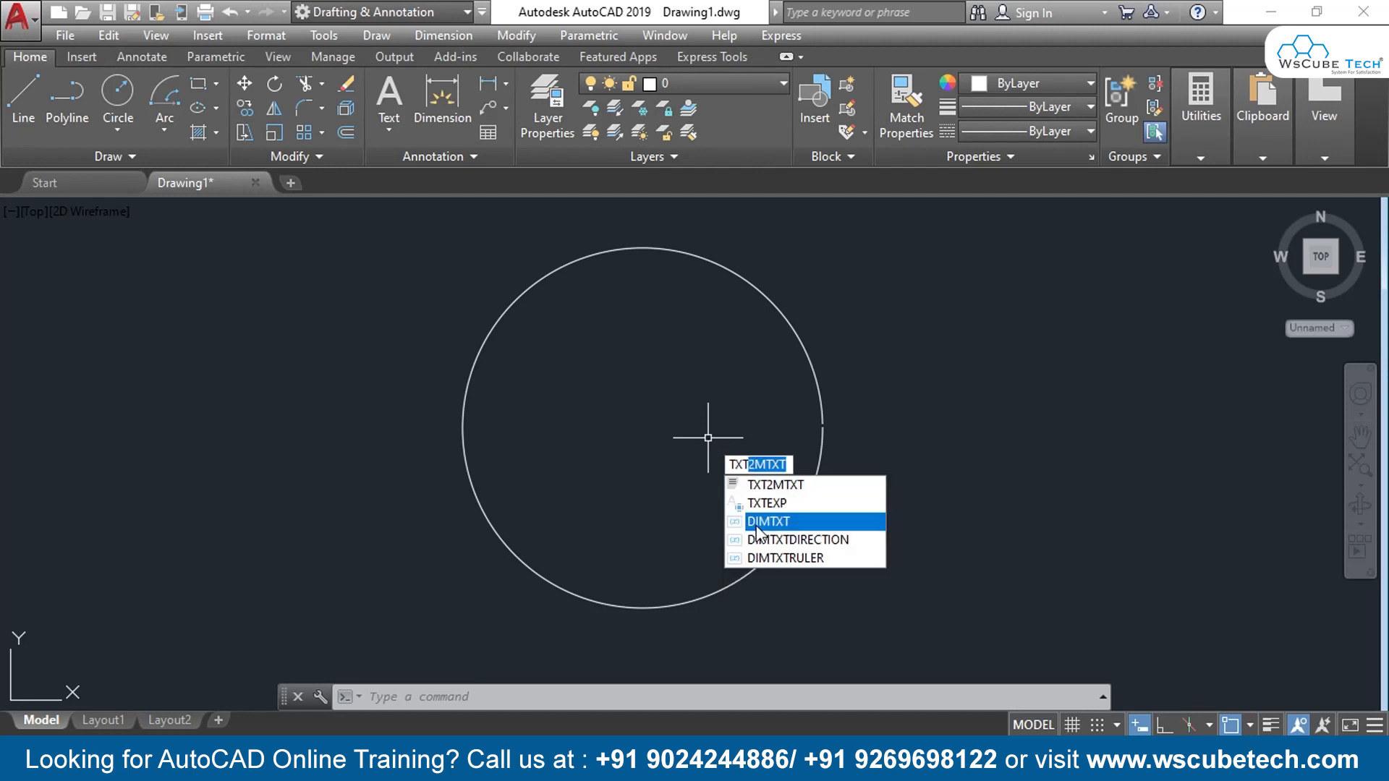
pyautogui.press('BackSpace')
# Start ARCTEXT on the nearly closed arc and set the text color to White
pyautogui.write('ARCTEXT')
pyautogui.press('Return')
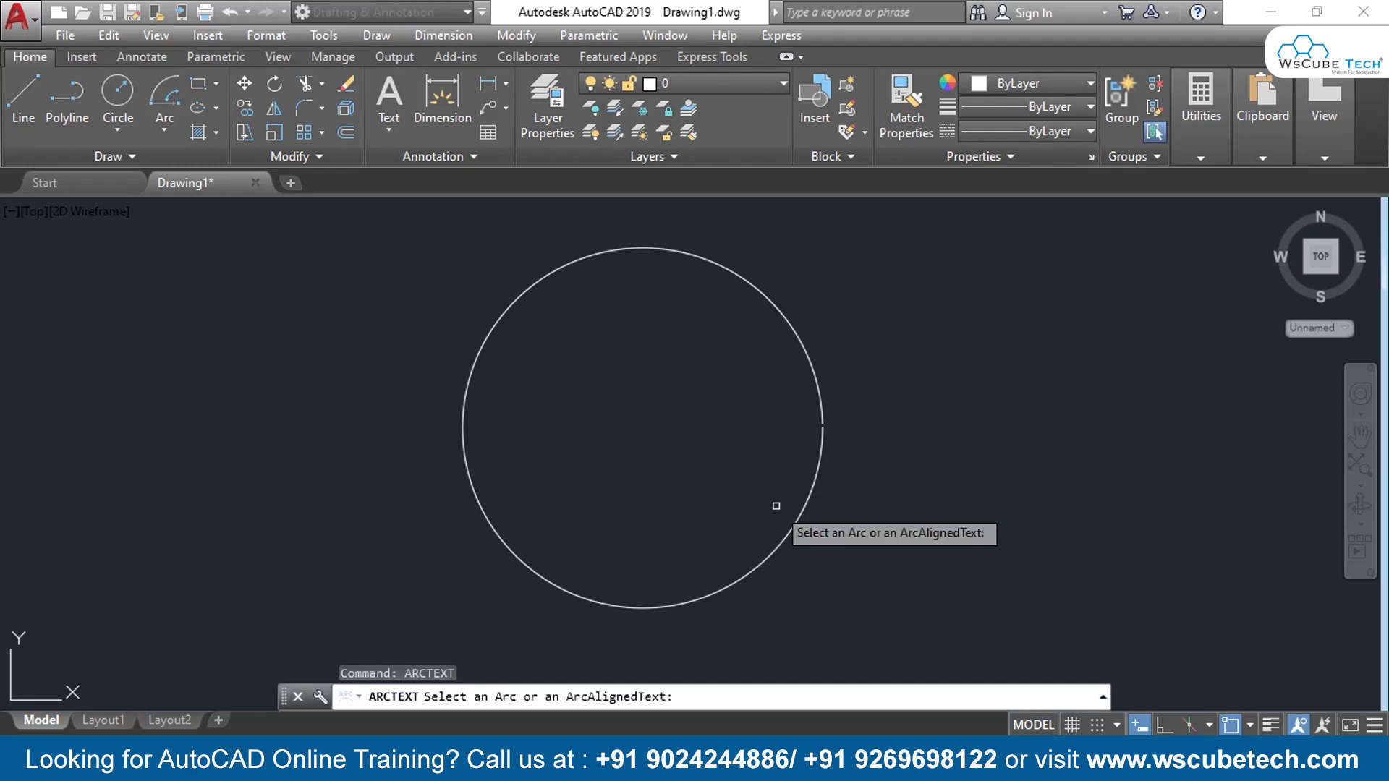
pyautogui.click(818, 396)
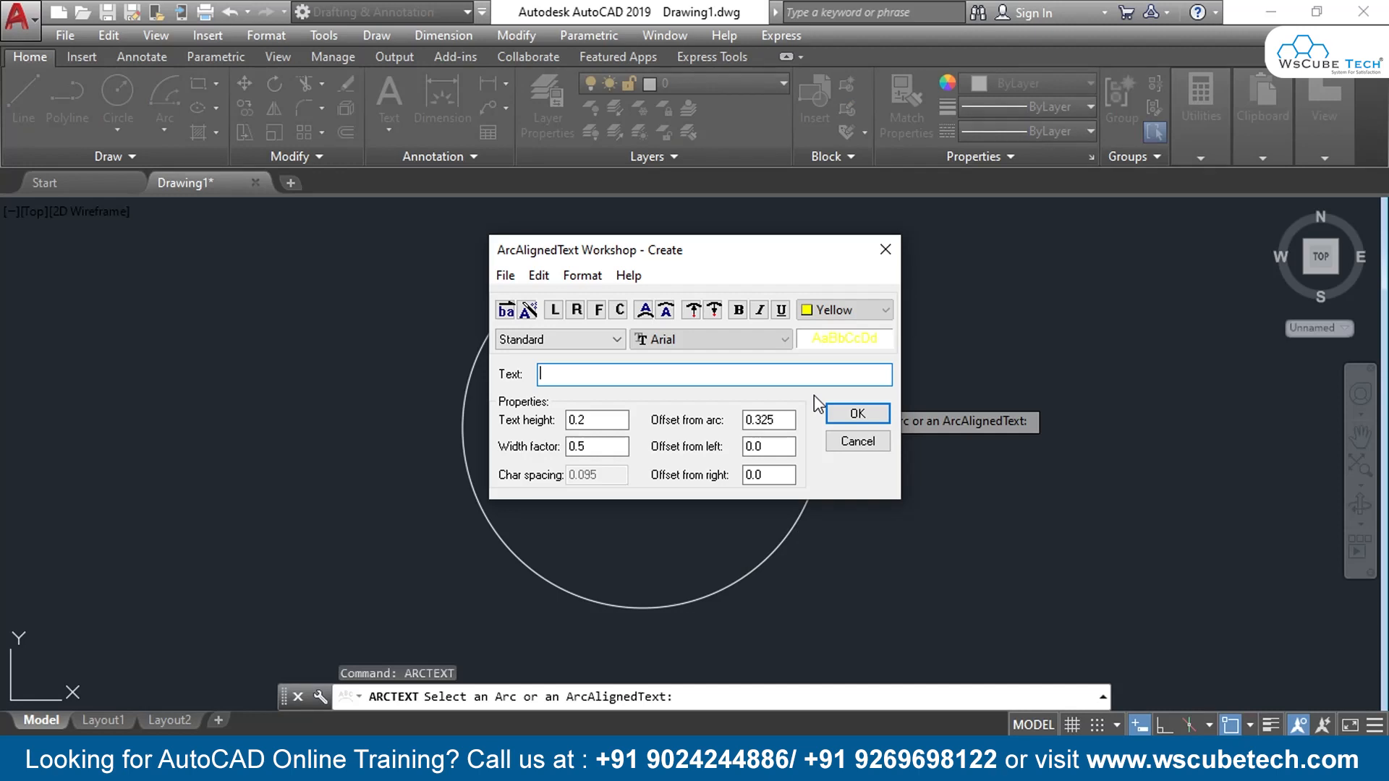
pyautogui.click(845, 309)
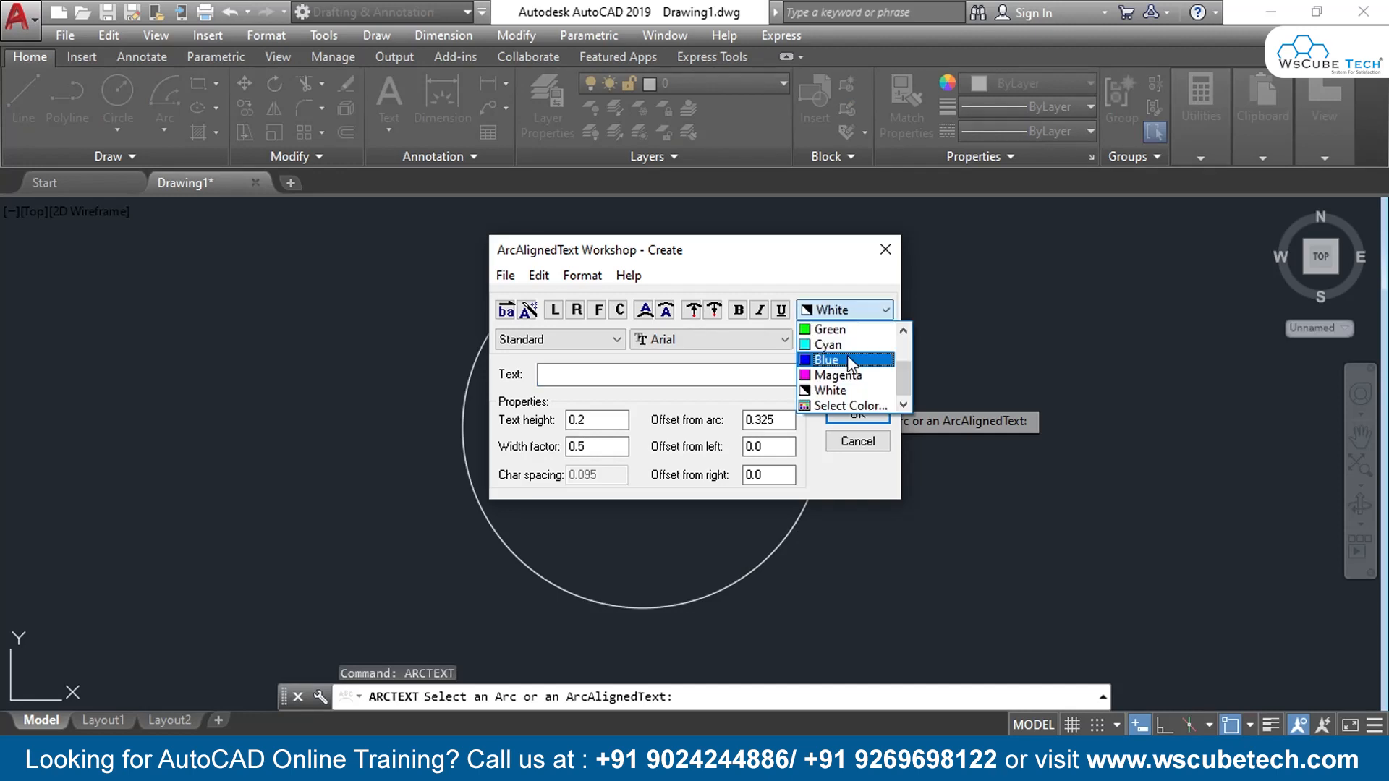
pyautogui.click(849, 406)
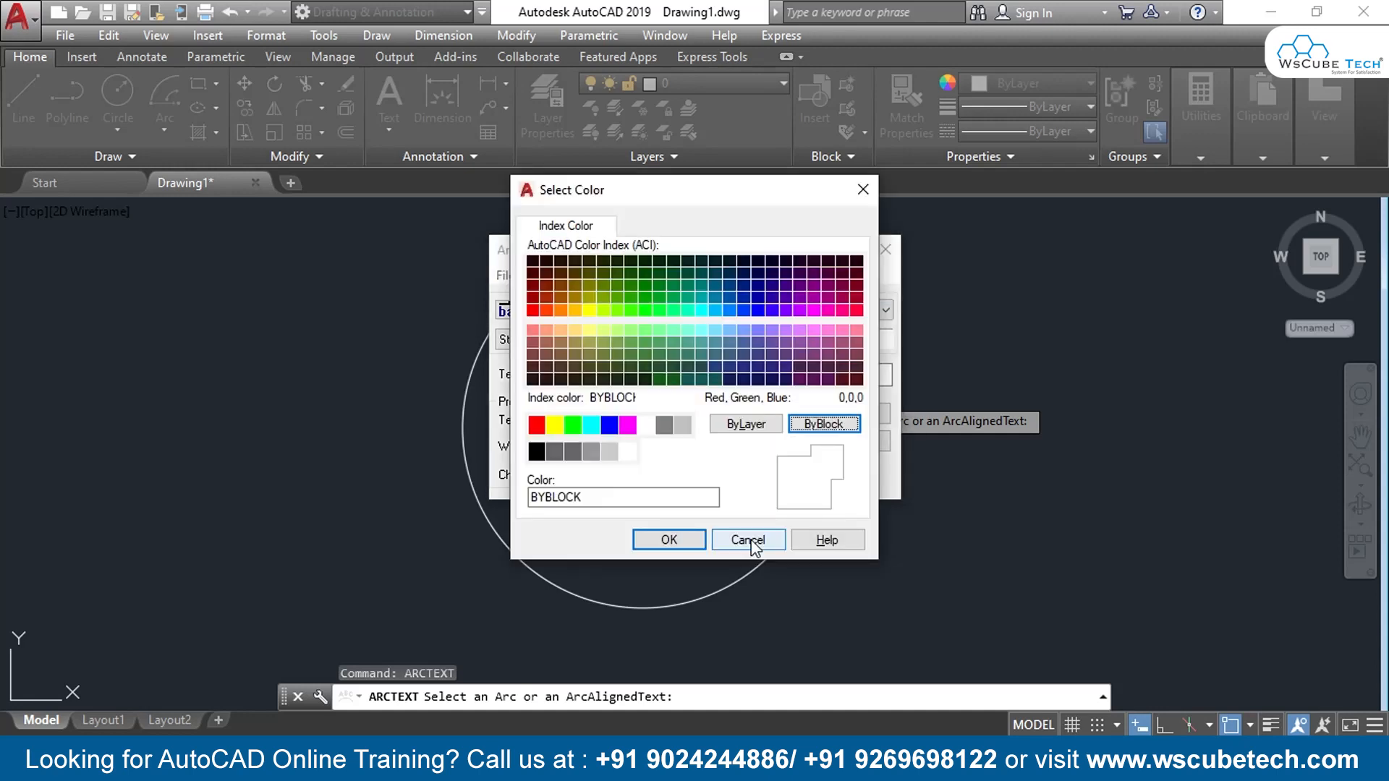
pyautogui.click(749, 543)
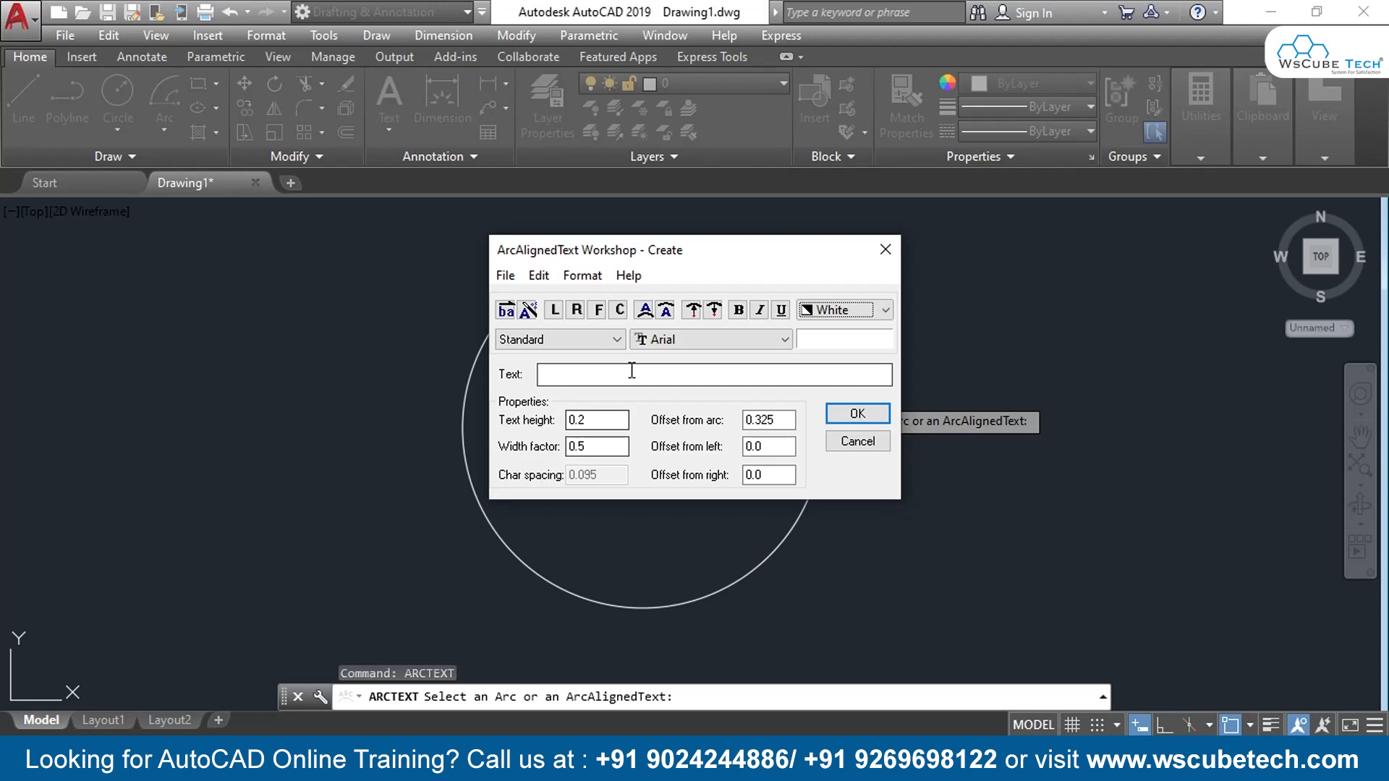
# Enter "autocad name" as the text, set the width factor to 1, and create the arc-aligned text
pyautogui.click(632, 371)
pyautogui.write('autocad')
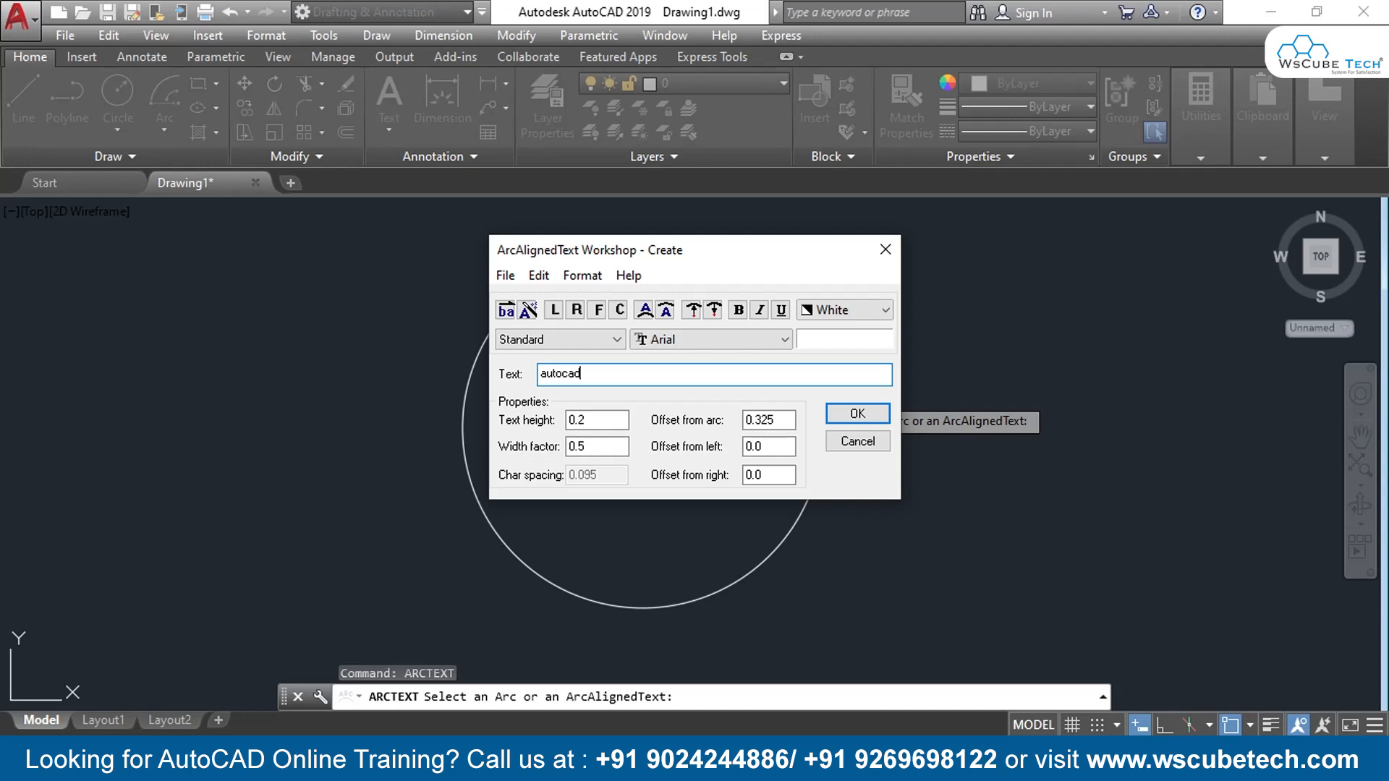
pyautogui.write('name')
pyautogui.click(591, 448)
pyautogui.press('BackSpace')
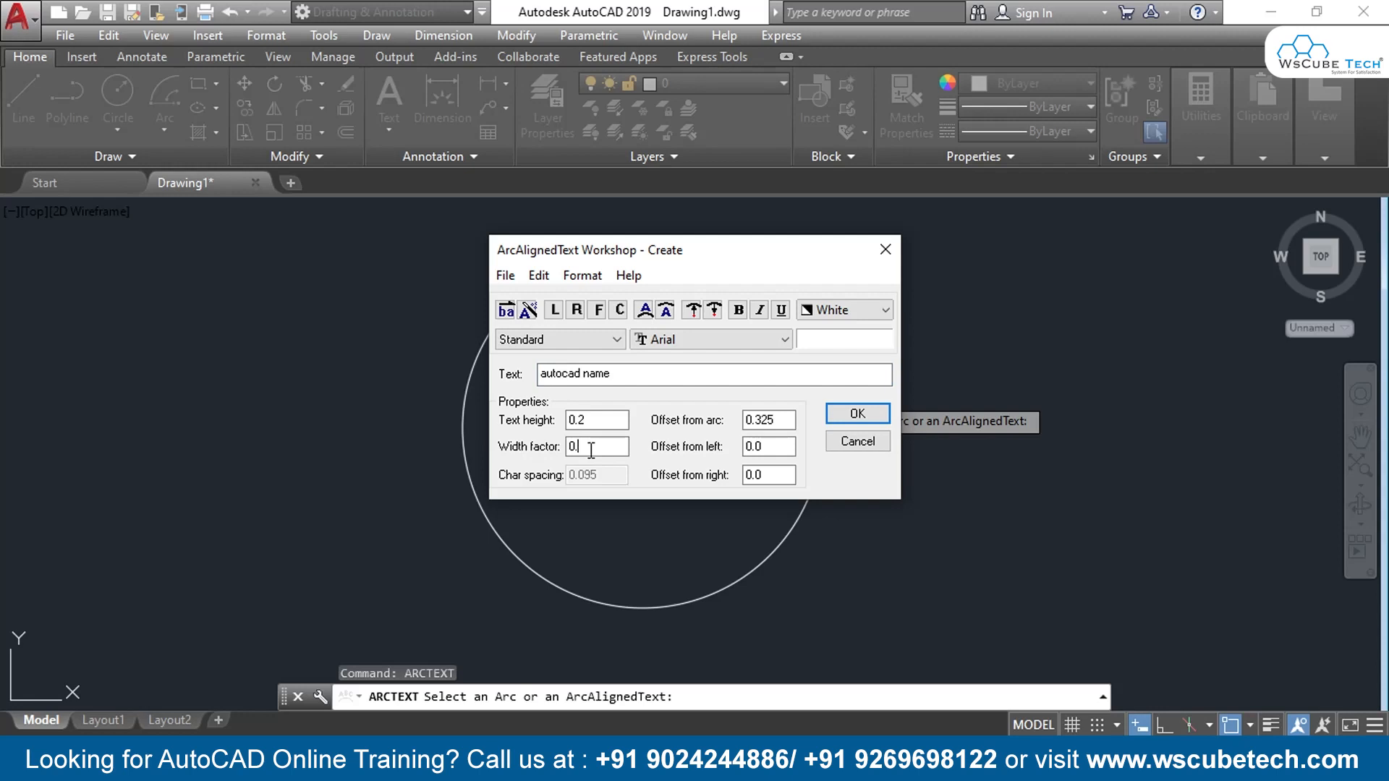
pyautogui.press('BackSpace')
pyautogui.press('BackSpace')
pyautogui.write('1')
pyautogui.press('Return')
pyautogui.scroll(-4, 647, 400)
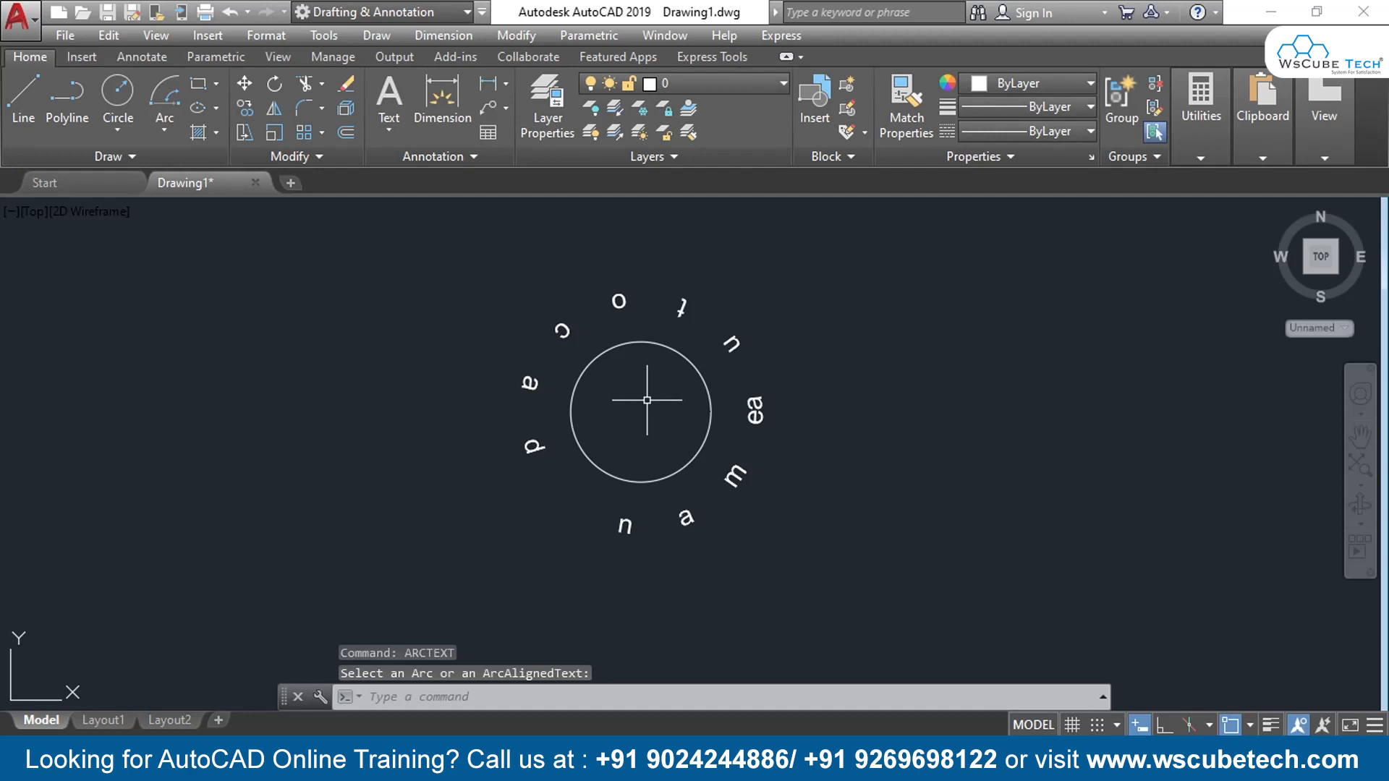
# Erase the existing arc-aligned text and create "asdfghjkl" on the inner, concave side of the arc with ARCTEXT
pyautogui.scroll(2, 624, 421)
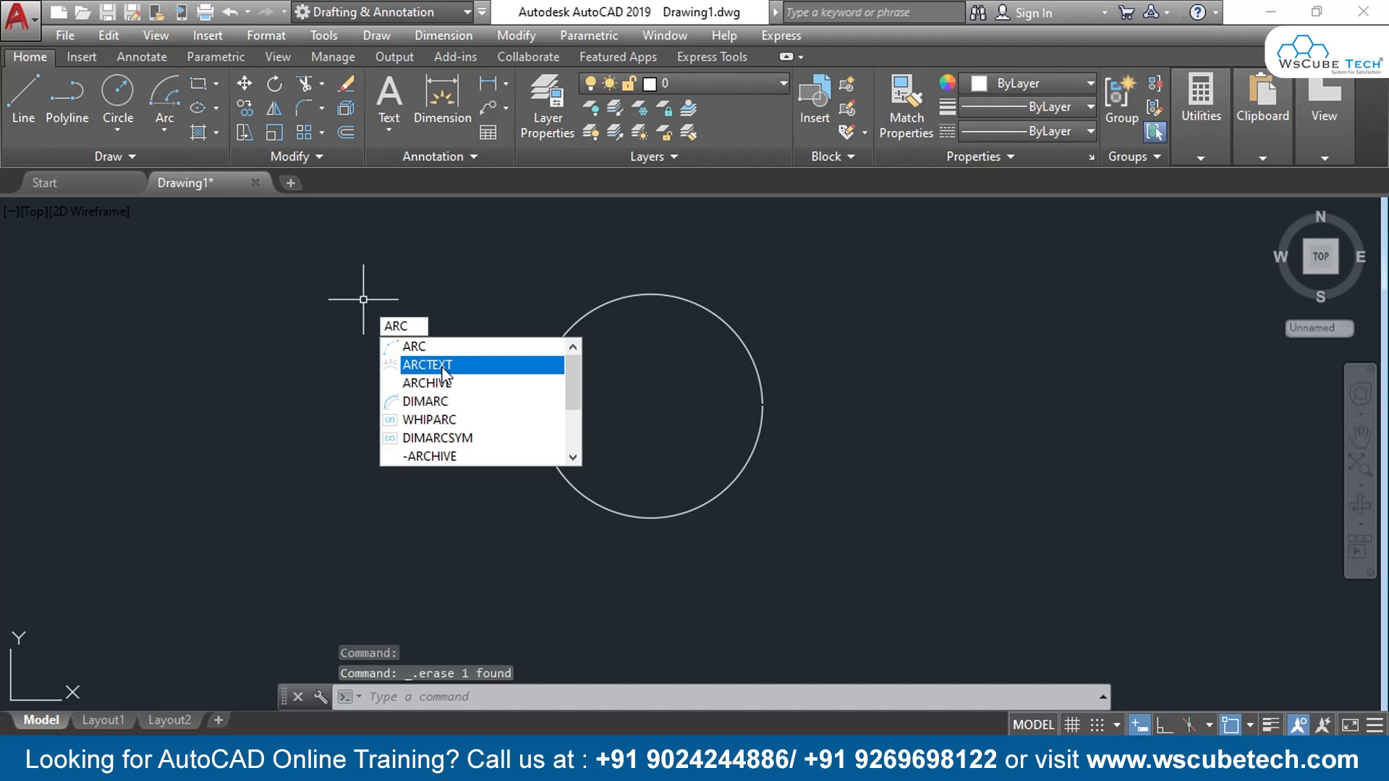
pyautogui.click(442, 366)
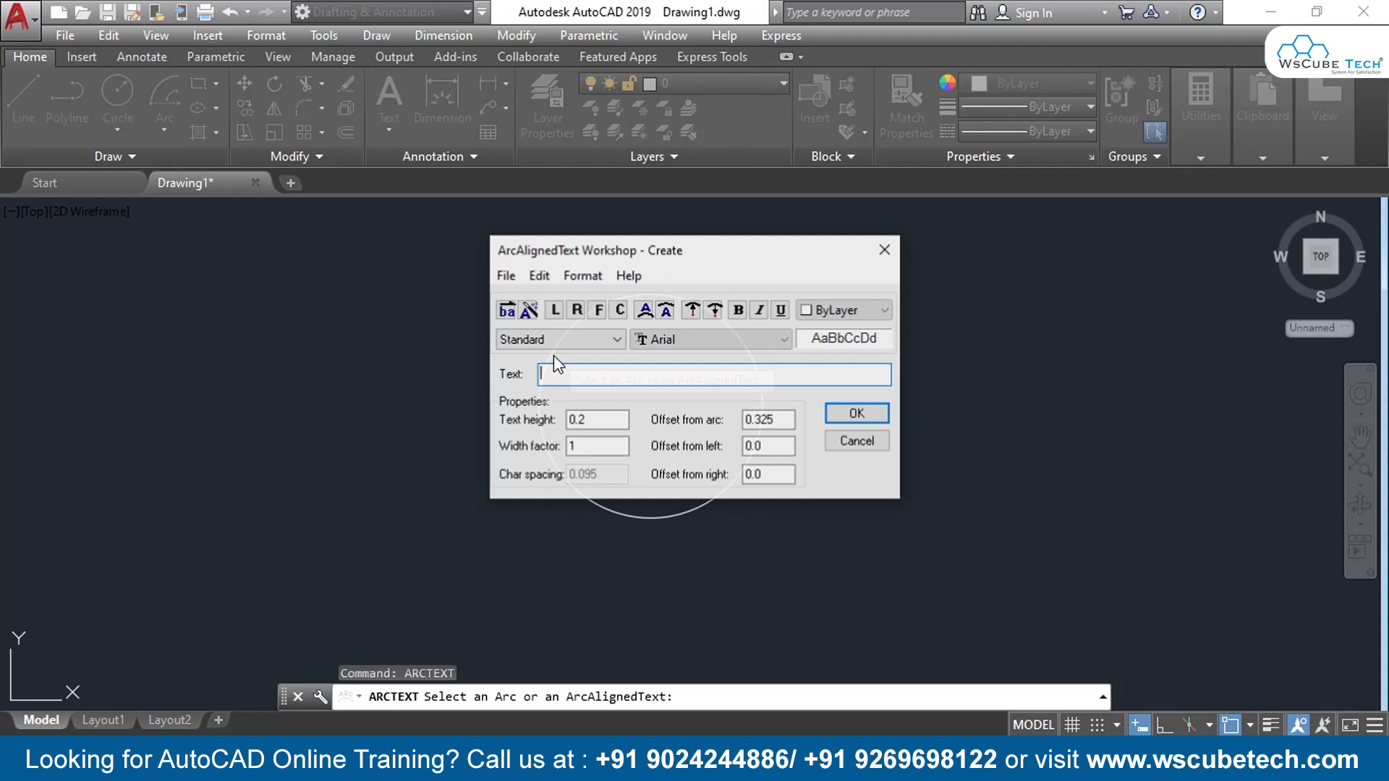
pyautogui.write('asdfghjkl')
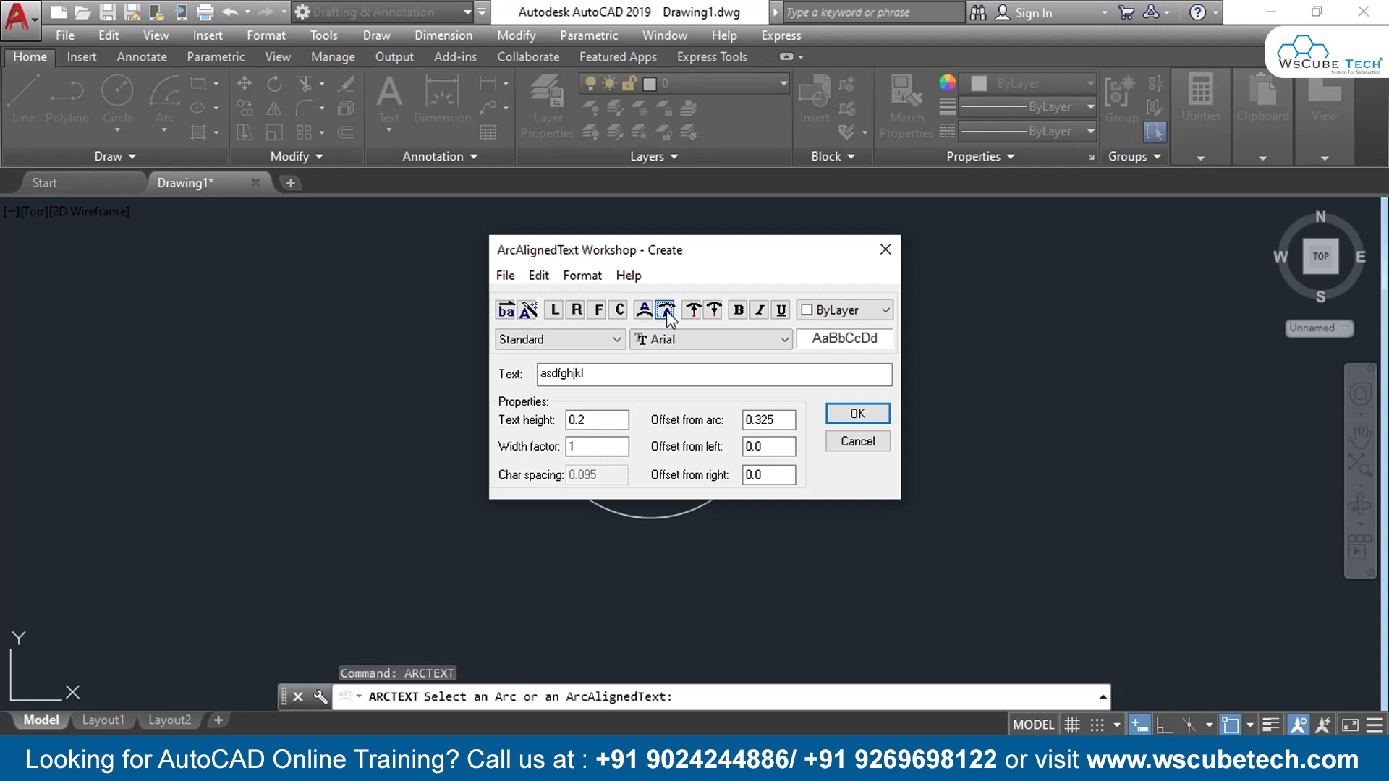
pyautogui.press('Return')
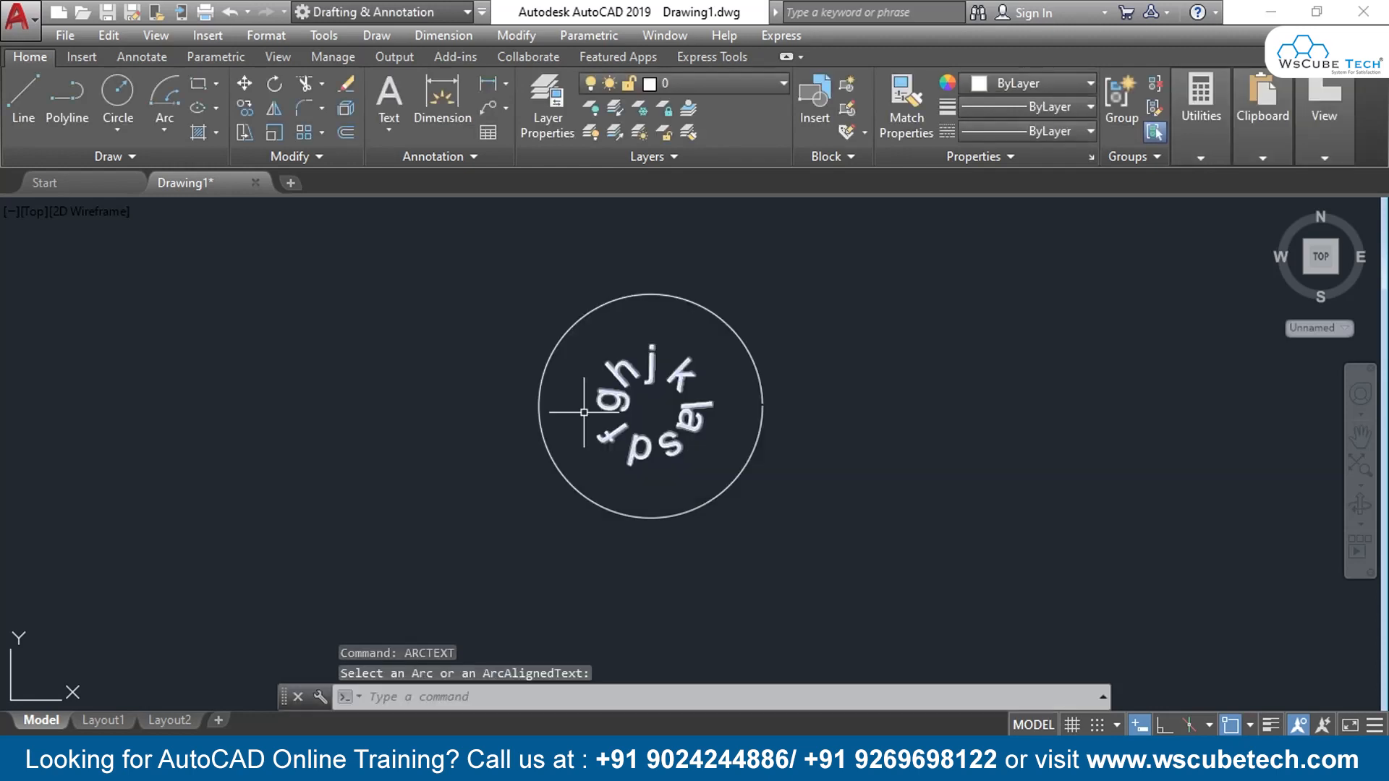